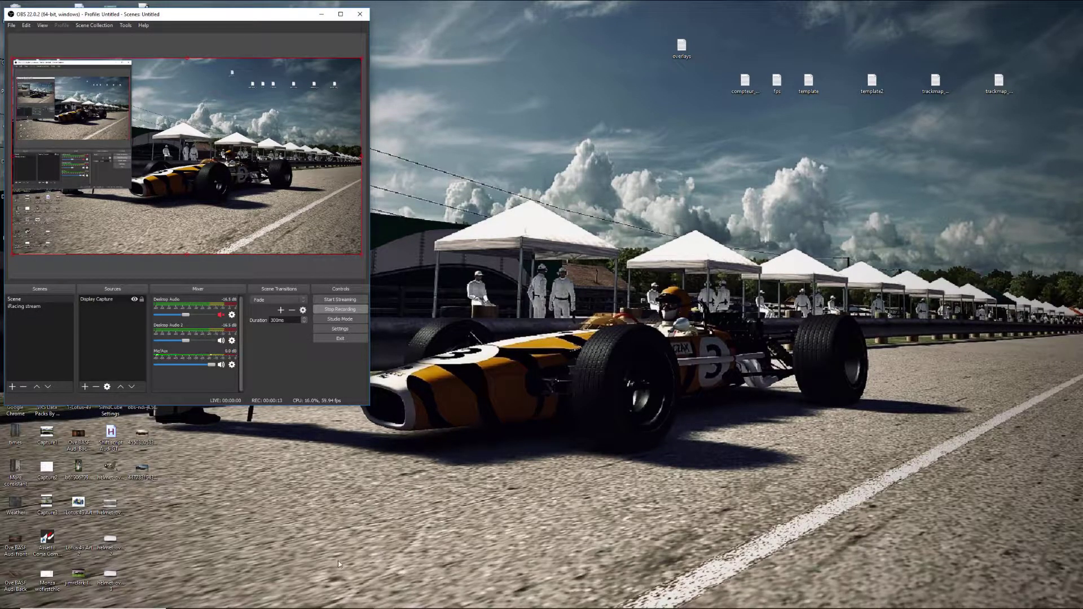
Switch to Discord and dismiss the Streamer Mode notice
{"action": "mouse_move", "coordinate": [338, 608]}
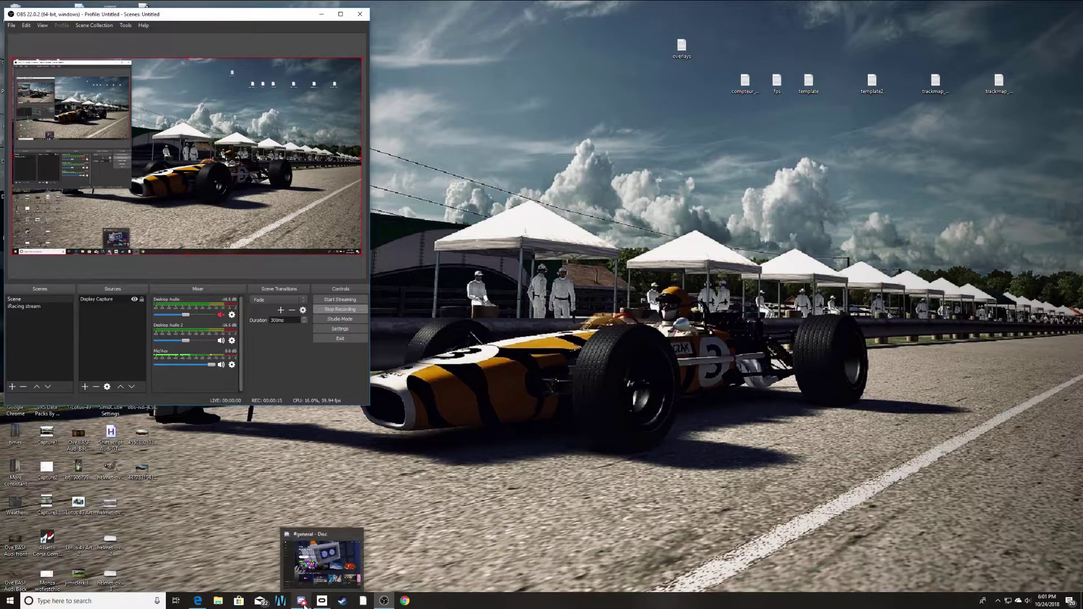
{"action": "mouse_move", "coordinate": [299, 605]}
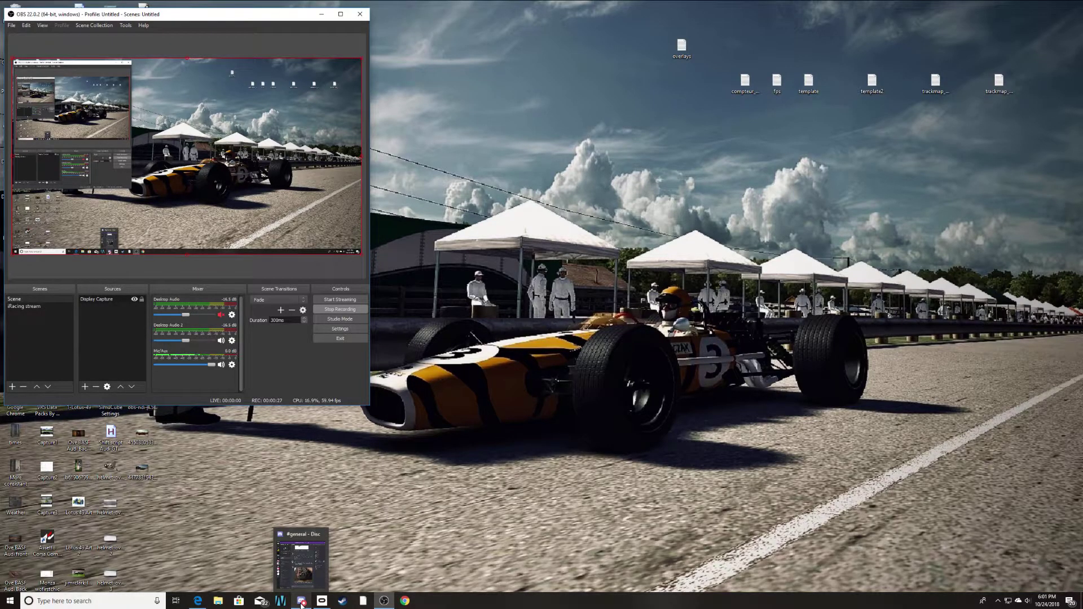
{"action": "left_click", "coordinate": [302, 602]}
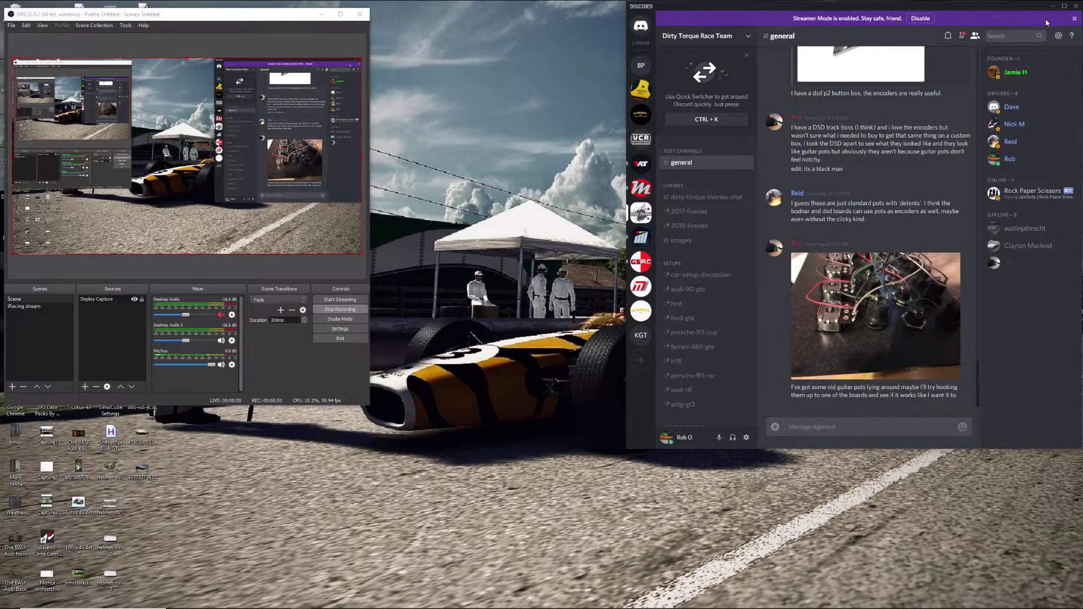
{"action": "left_click", "coordinate": [1073, 19]}
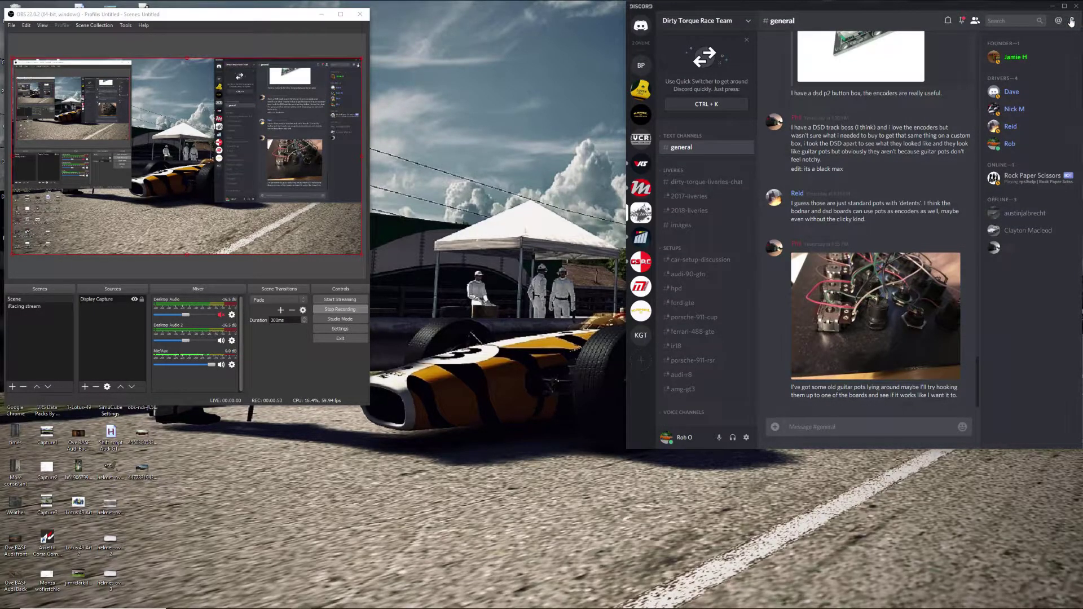
Open The 49'ers server and look through the general channel's message history back to its beginning
{"action": "left_click", "coordinate": [641, 92]}
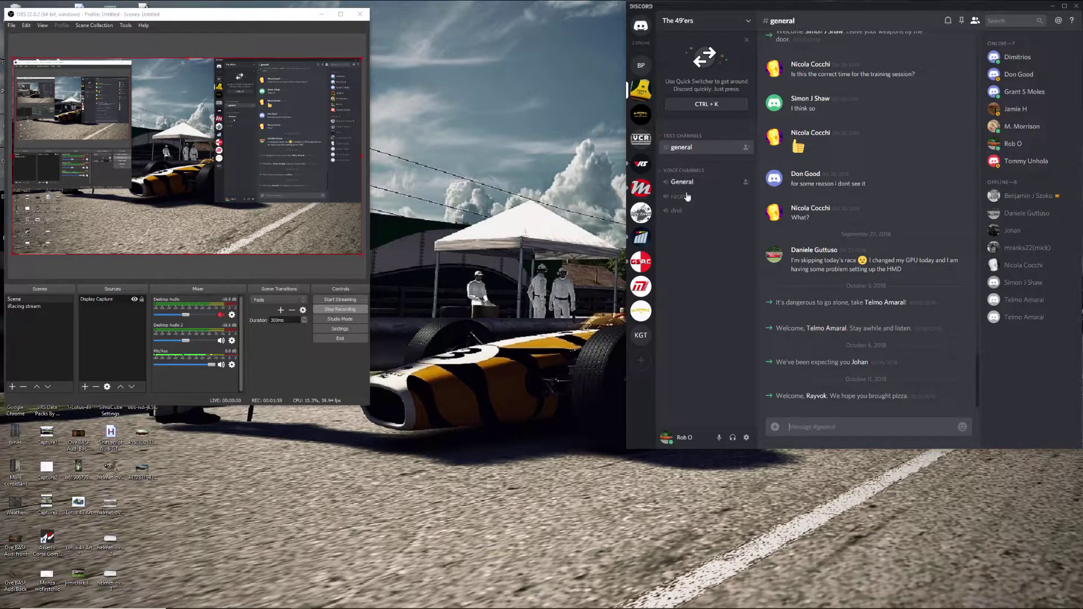
{"action": "scroll", "coordinate": [811, 275], "scroll_direction": "up", "scroll_amount": 15}
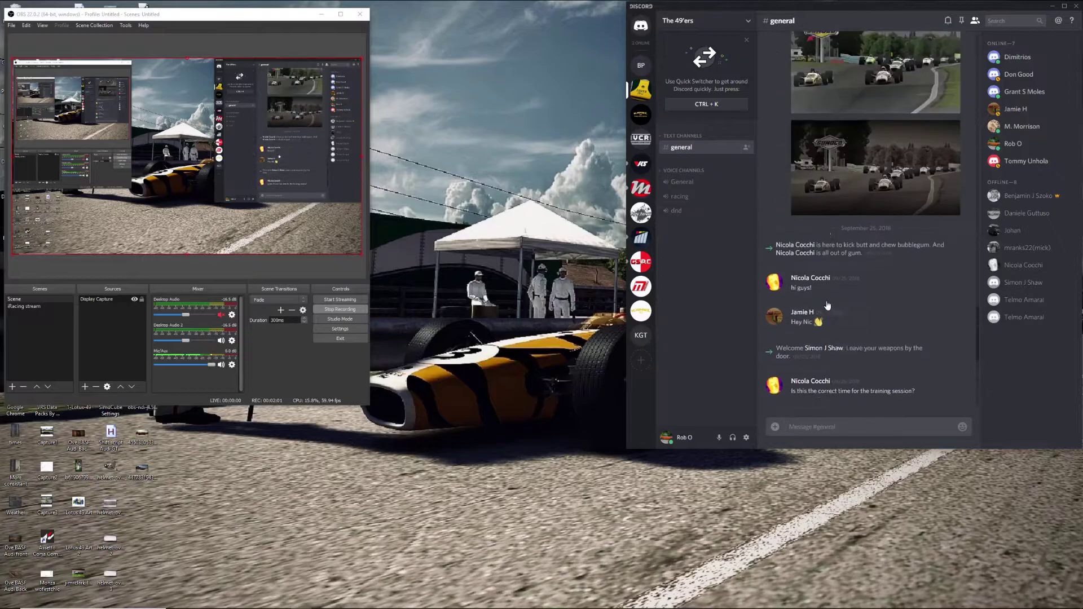
{"action": "scroll", "coordinate": [827, 299], "scroll_direction": "up", "scroll_amount": 15}
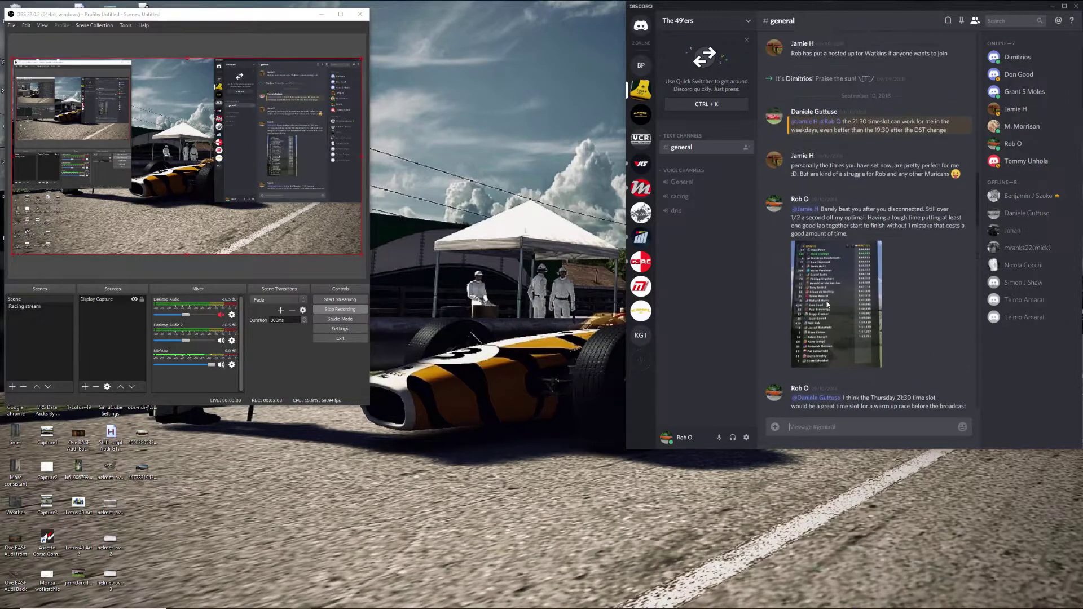
{"action": "scroll", "coordinate": [827, 303], "scroll_direction": "up", "scroll_amount": 20}
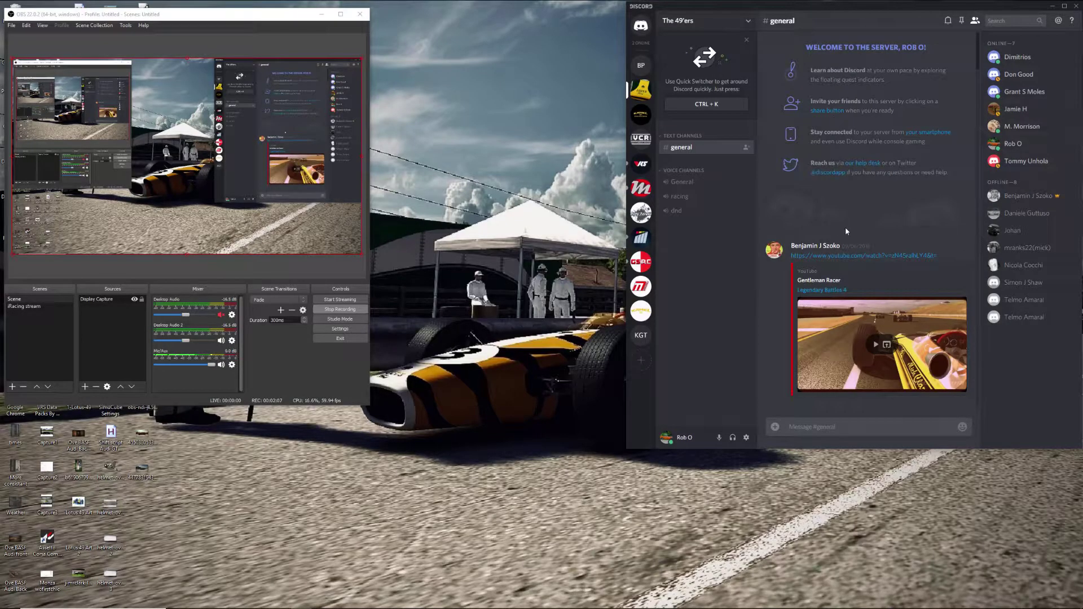
{"action": "scroll", "coordinate": [845, 227], "scroll_direction": "down", "scroll_amount": 5}
{"action": "scroll", "coordinate": [846, 231], "scroll_direction": "down", "scroll_amount": 15}
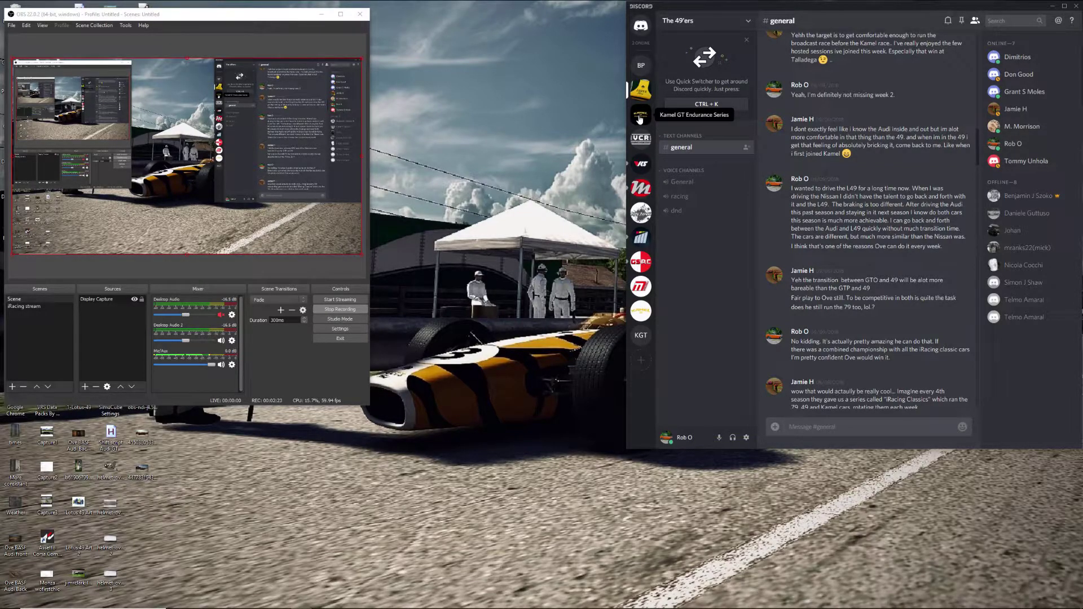
Open the Kamel GT Endurance Series server and look through its full member list
{"action": "left_click", "coordinate": [640, 116]}
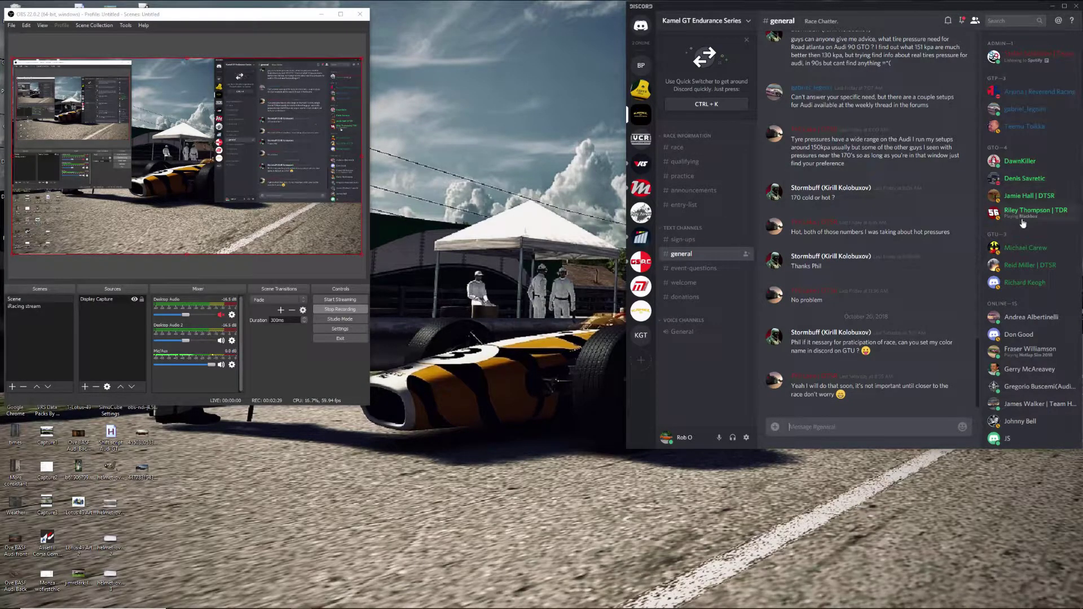
{"action": "scroll", "coordinate": [1026, 221], "scroll_direction": "down", "scroll_amount": 3}
{"action": "scroll", "coordinate": [1027, 221], "scroll_direction": "down", "scroll_amount": 10}
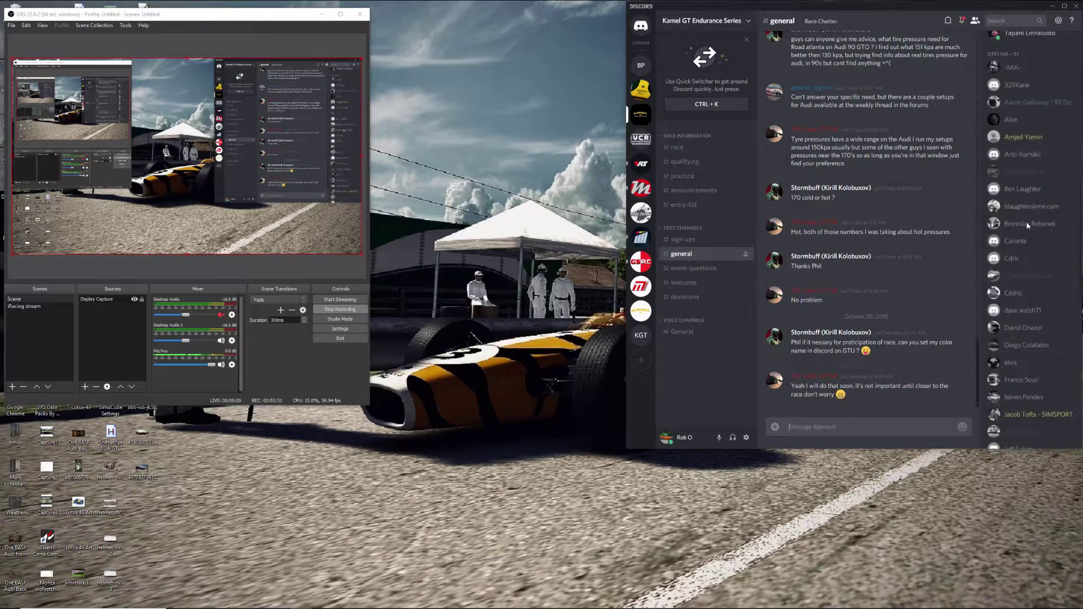
{"action": "scroll", "coordinate": [1026, 221], "scroll_direction": "up", "scroll_amount": 10}
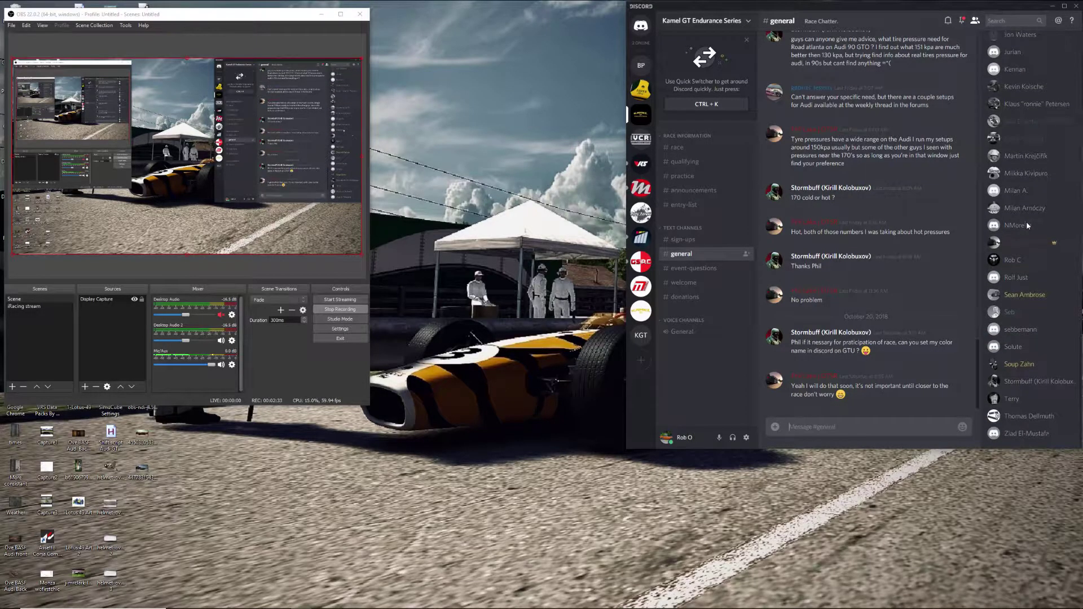
{"action": "scroll", "coordinate": [1027, 221], "scroll_direction": "up", "scroll_amount": 5}
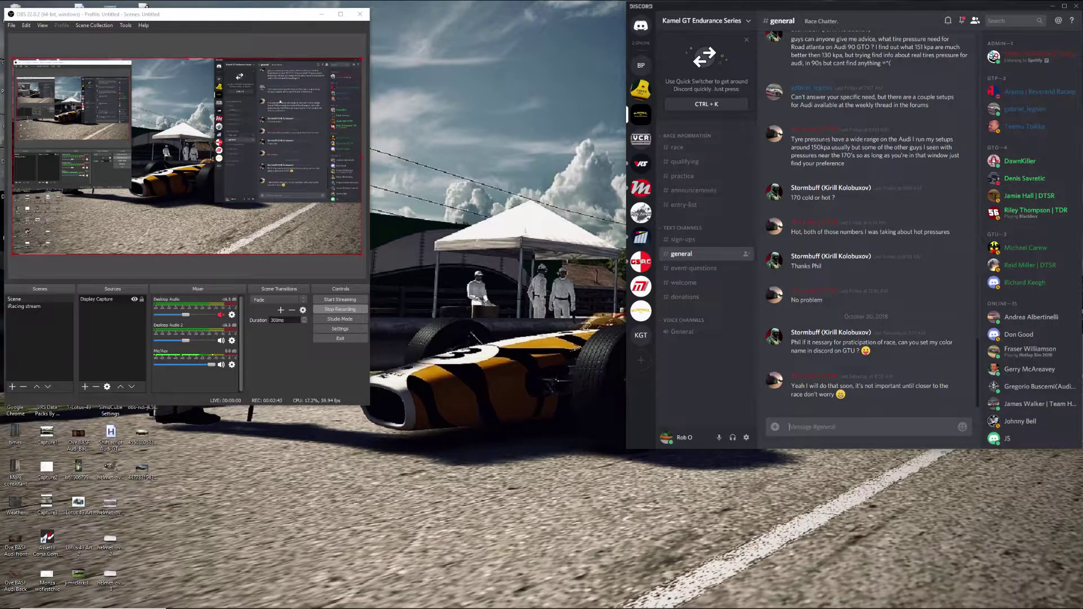
View the race and entry-list channels of the Kamel GT Endurance Series server, ending in the general text channel
{"action": "left_click", "coordinate": [685, 148]}
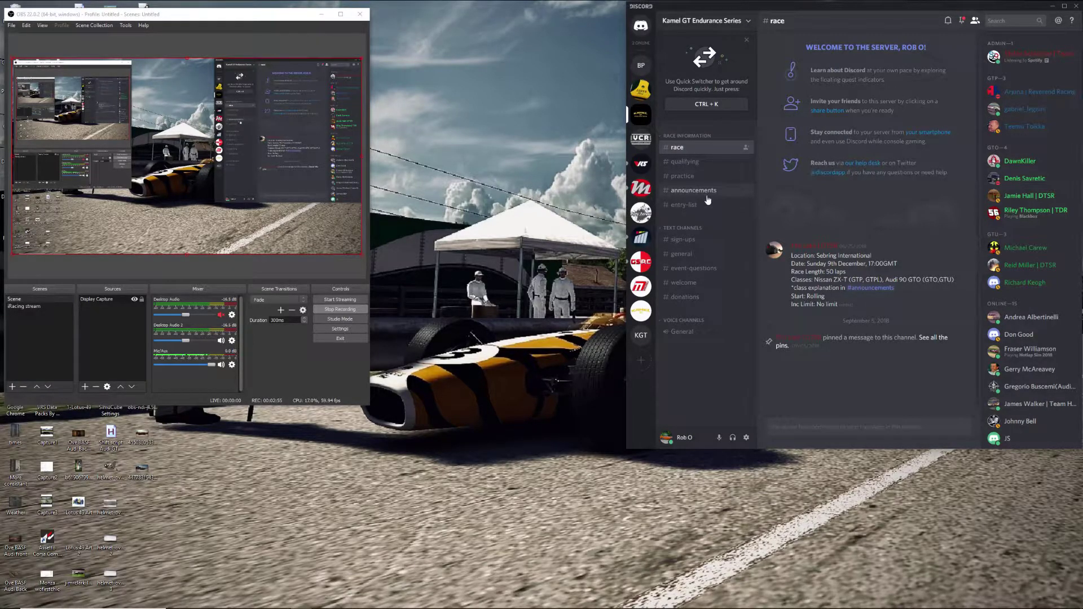
{"action": "left_click", "coordinate": [684, 206]}
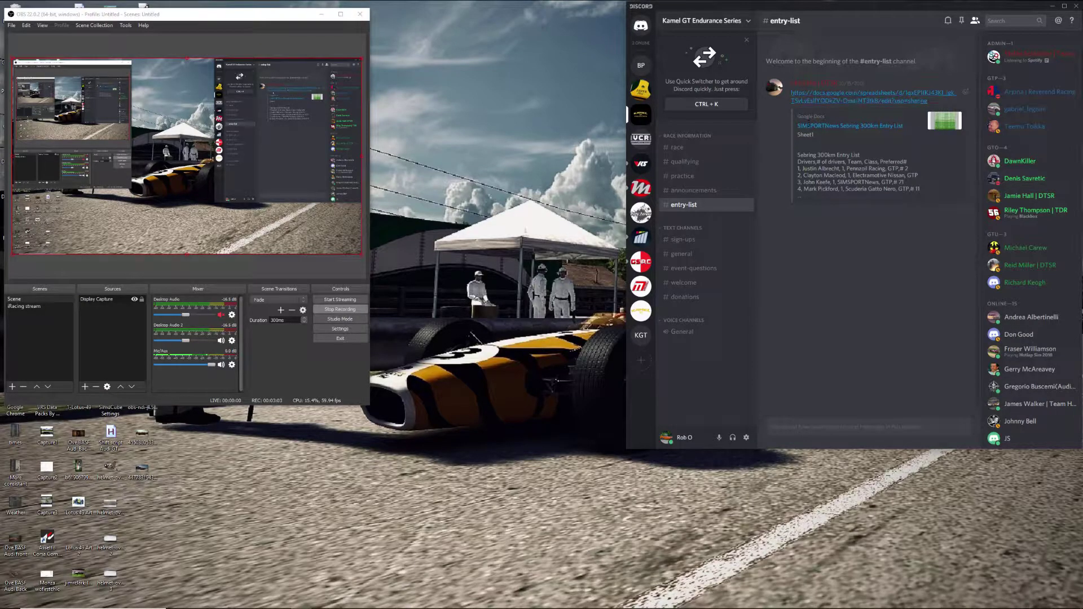
{"action": "left_click", "coordinate": [694, 255]}
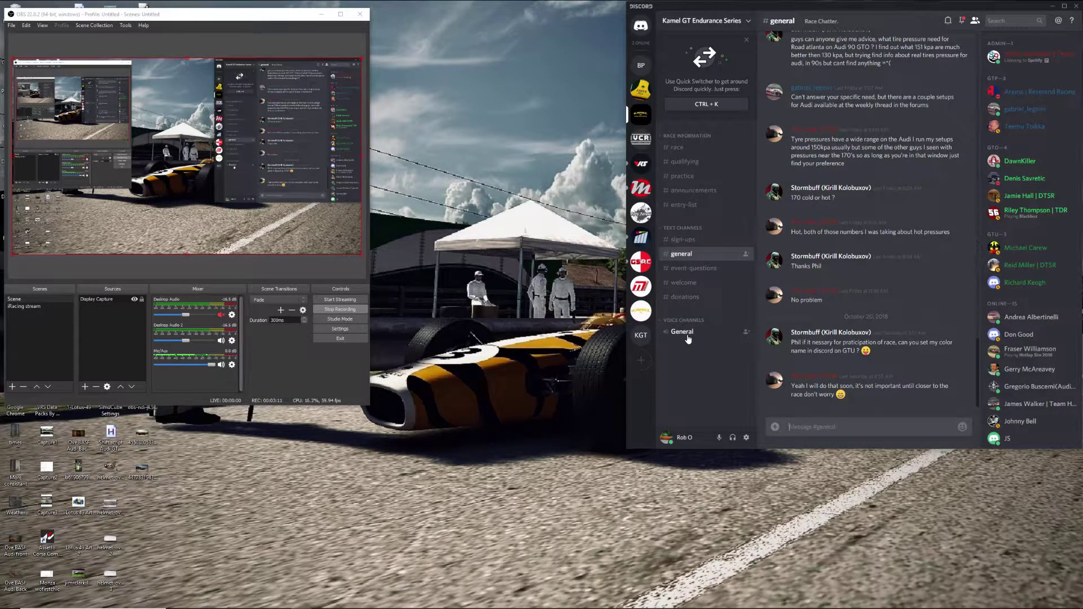
Open the VCR Championship server and look through its member list grouped by class
{"action": "left_click", "coordinate": [642, 141]}
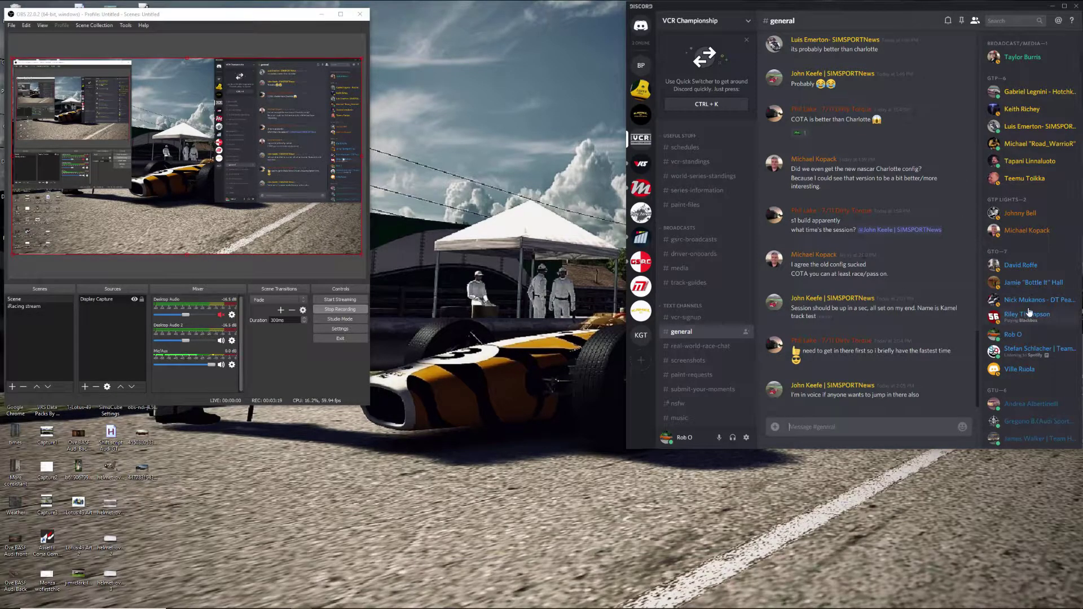
{"action": "scroll", "coordinate": [1028, 312], "scroll_direction": "down", "scroll_amount": 10}
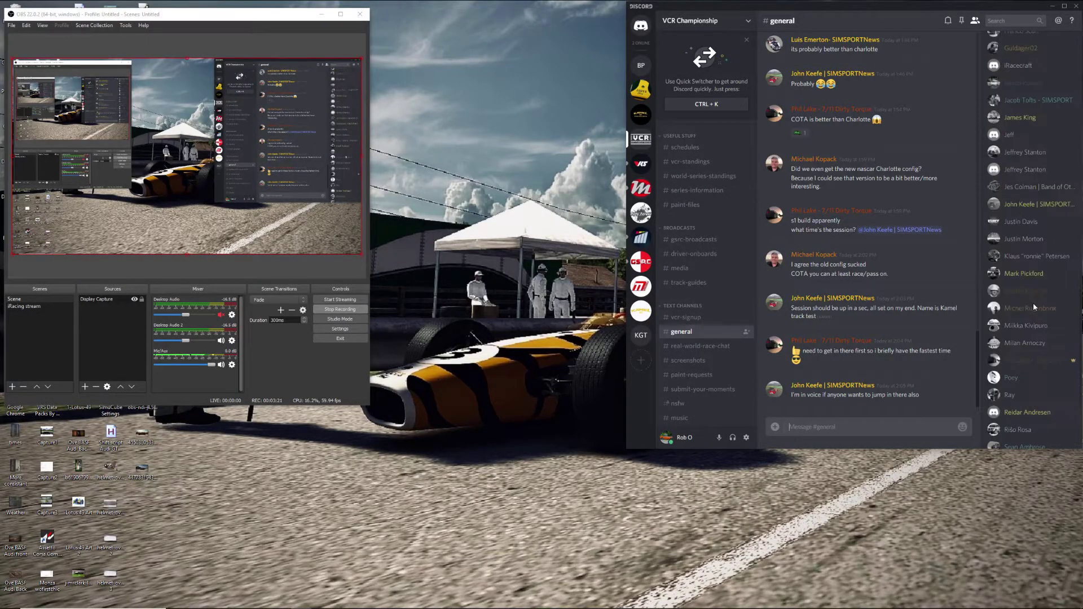
{"action": "scroll", "coordinate": [1033, 302], "scroll_direction": "down", "scroll_amount": 3}
{"action": "scroll", "coordinate": [1030, 299], "scroll_direction": "up", "scroll_amount": 10}
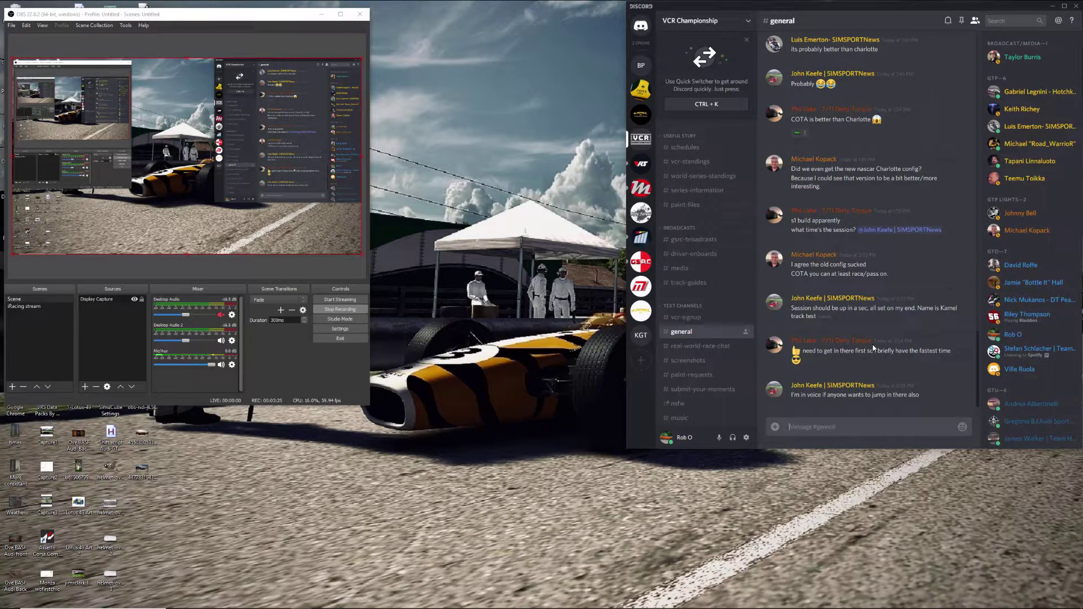
Read back through the earlier messages and shared photos in the VCR Championship general channel
{"action": "scroll", "coordinate": [872, 345], "scroll_direction": "up", "scroll_amount": 10}
{"action": "scroll", "coordinate": [872, 344], "scroll_direction": "up", "scroll_amount": 6}
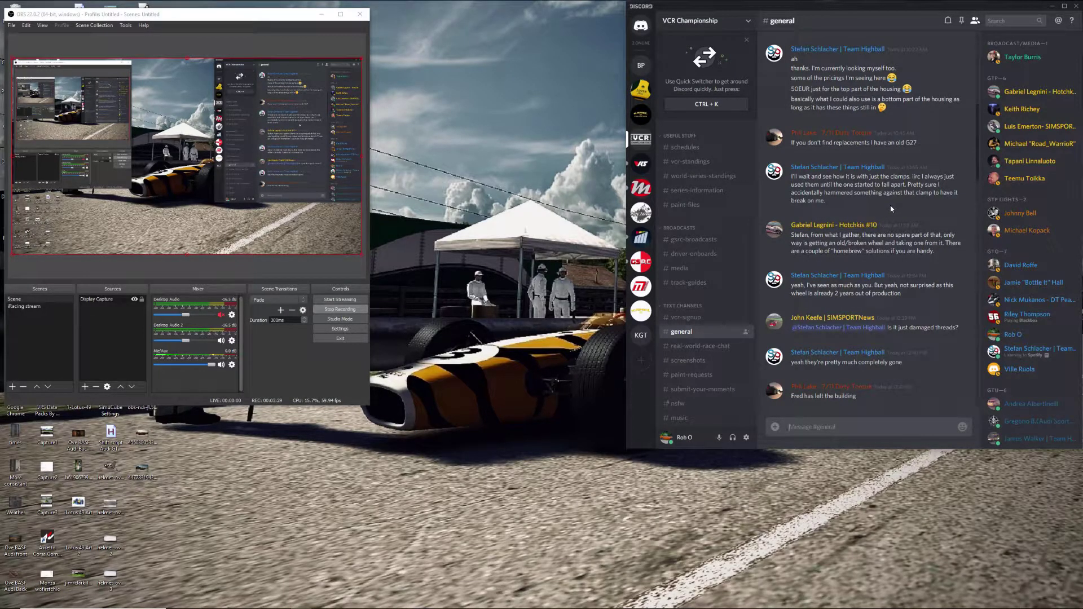
{"action": "scroll", "coordinate": [891, 209], "scroll_direction": "up", "scroll_amount": 4}
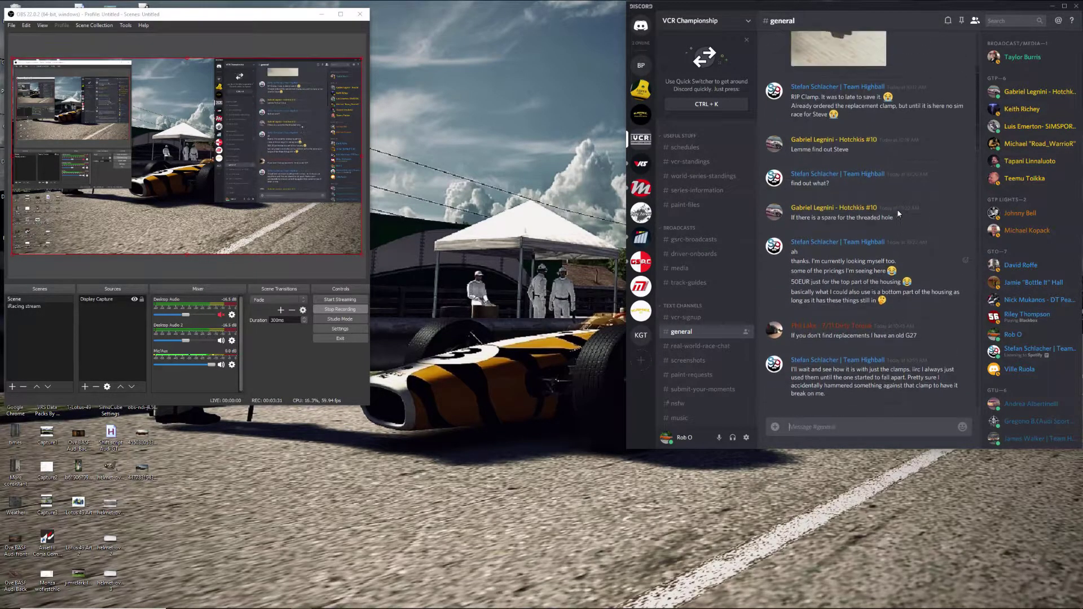
{"action": "scroll", "coordinate": [898, 213], "scroll_direction": "up", "scroll_amount": 8}
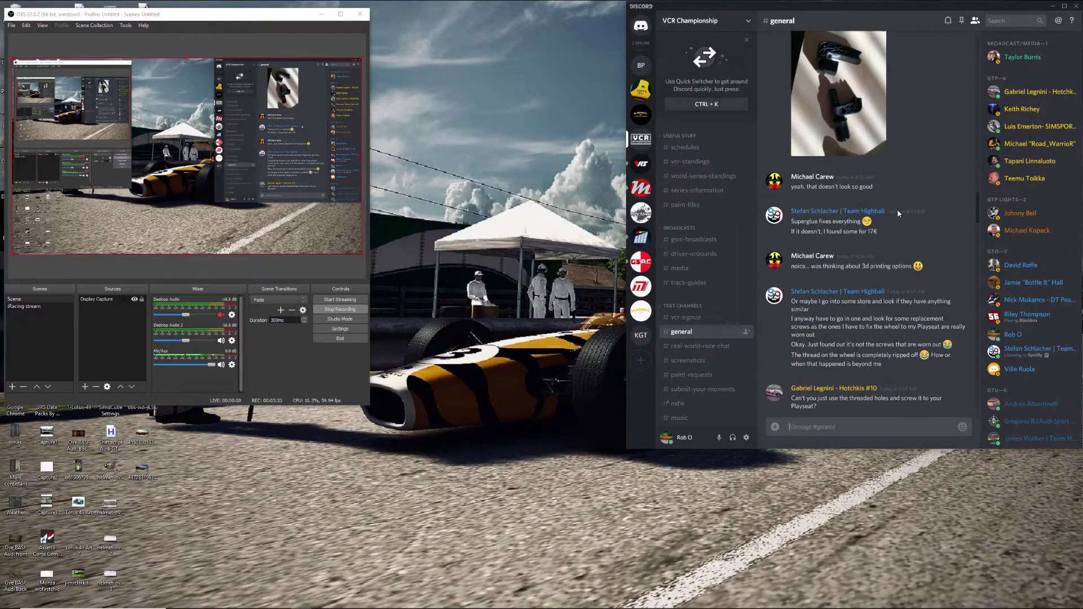
{"action": "scroll", "coordinate": [899, 212], "scroll_direction": "down", "scroll_amount": 8}
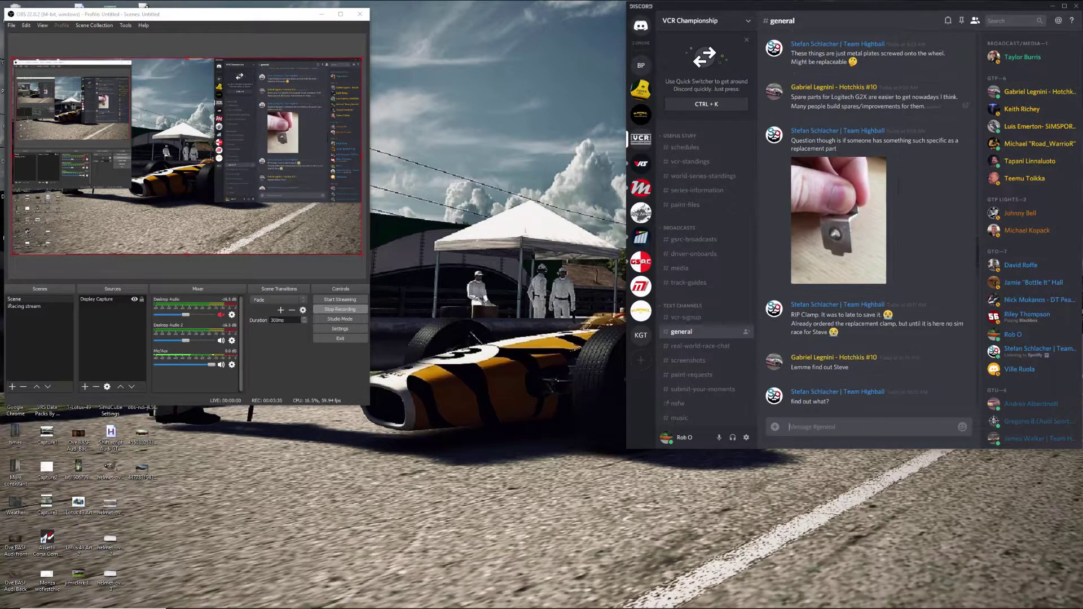
{"action": "scroll", "coordinate": [898, 213], "scroll_direction": "down", "scroll_amount": 1}
{"action": "scroll", "coordinate": [898, 214], "scroll_direction": "up", "scroll_amount": 4}
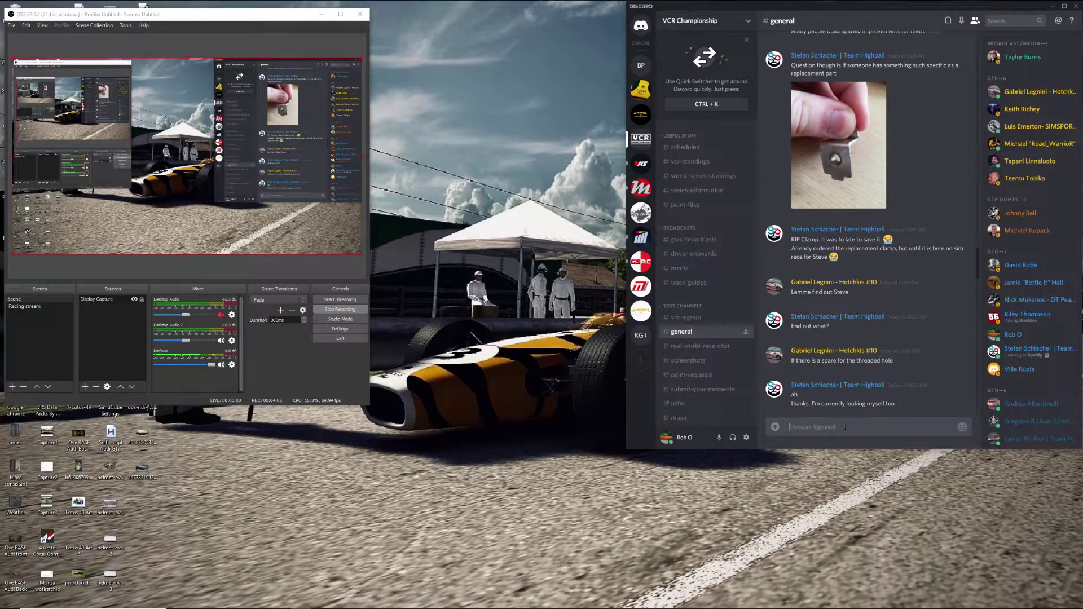
Look over the message field's file attachment dialog and emoji picker, closing each without adding anything
{"action": "left_click", "coordinate": [775, 428]}
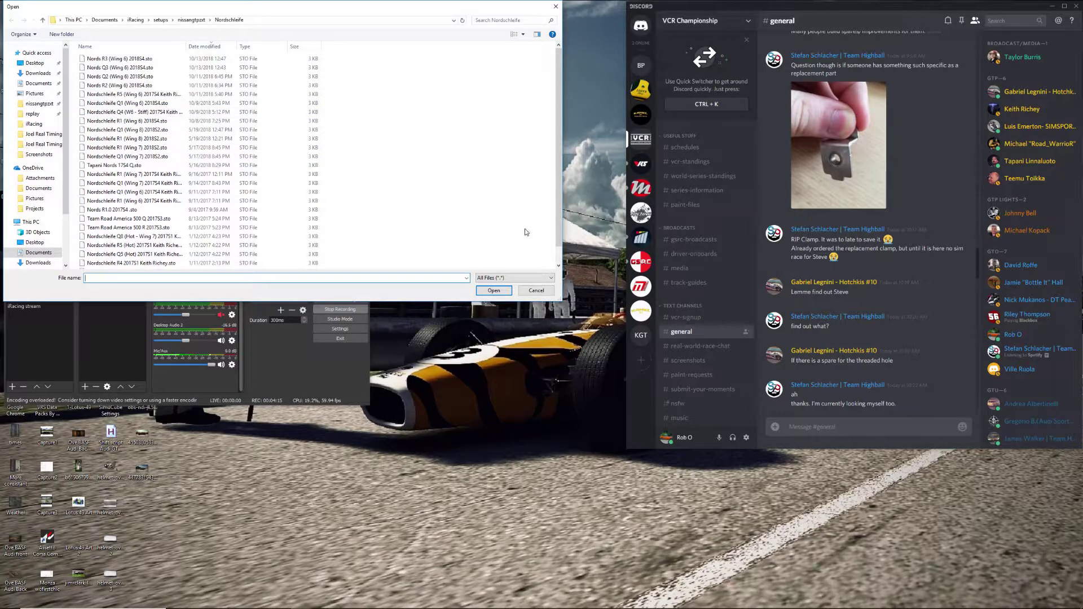
{"action": "left_click", "coordinate": [536, 291]}
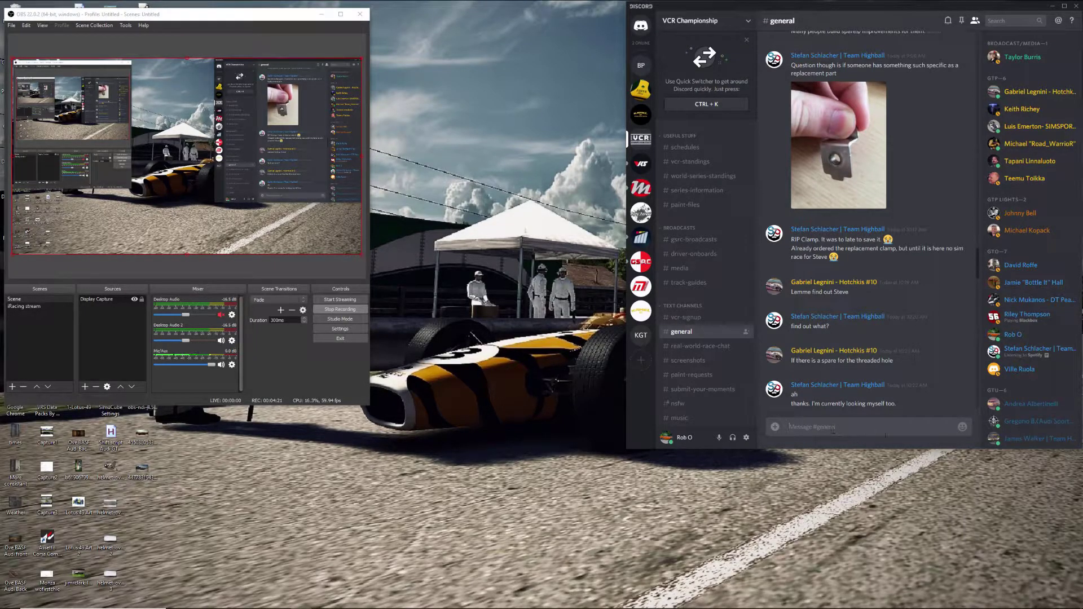
{"action": "left_click", "coordinate": [963, 427]}
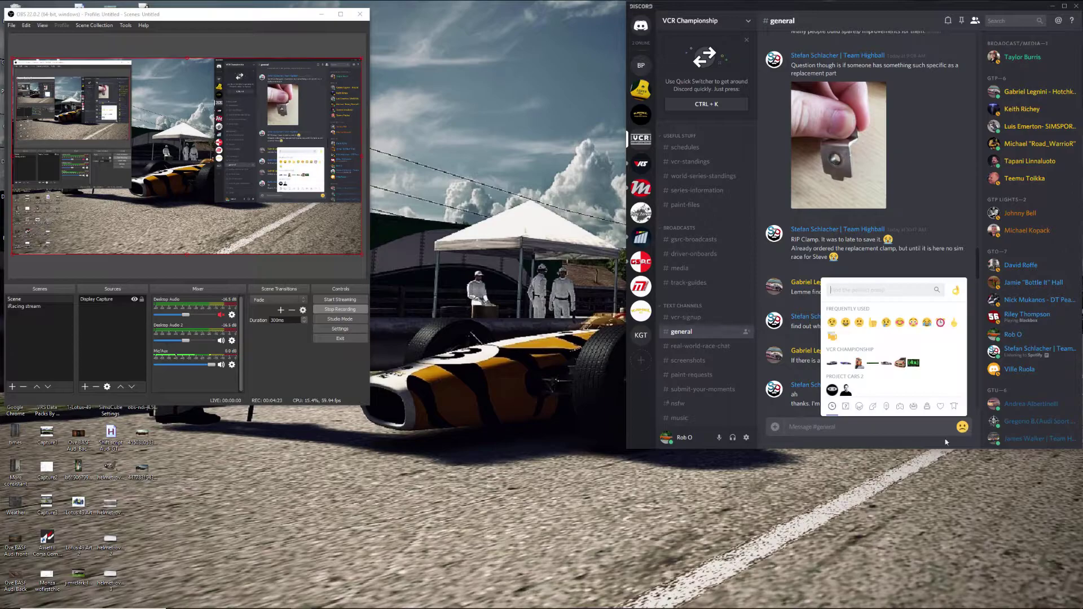
{"action": "scroll", "coordinate": [925, 361], "scroll_direction": "down", "scroll_amount": 15}
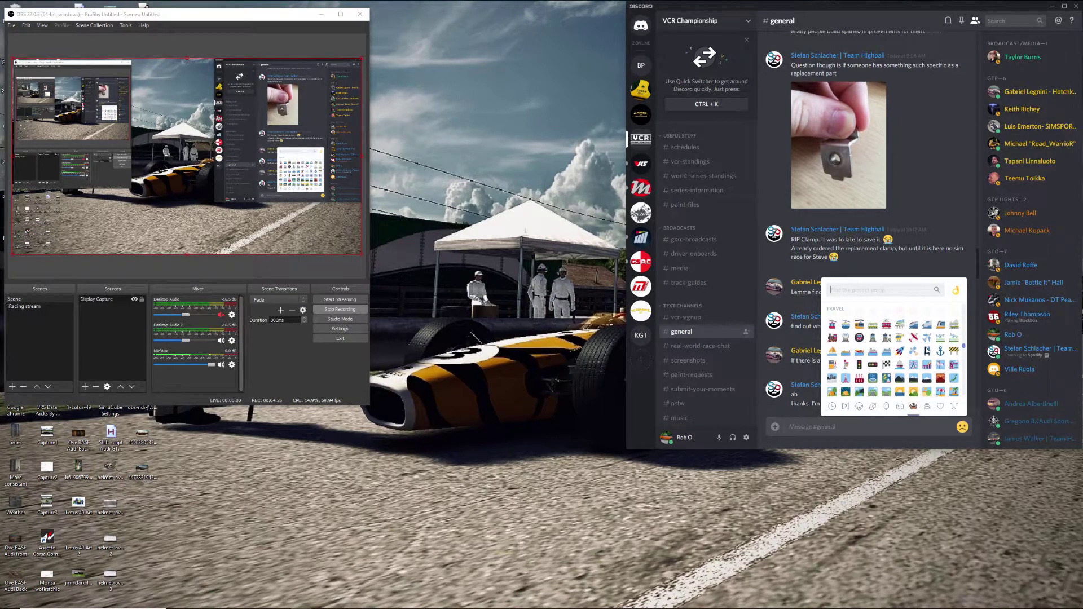
{"action": "scroll", "coordinate": [925, 350], "scroll_direction": "down", "scroll_amount": 10}
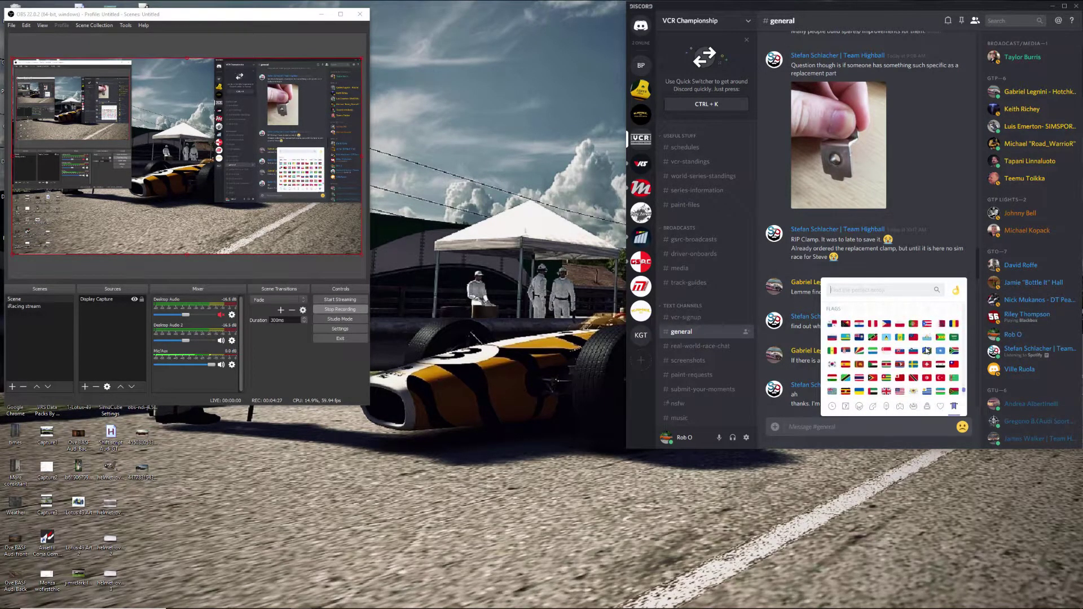
{"action": "left_click", "coordinate": [852, 433]}
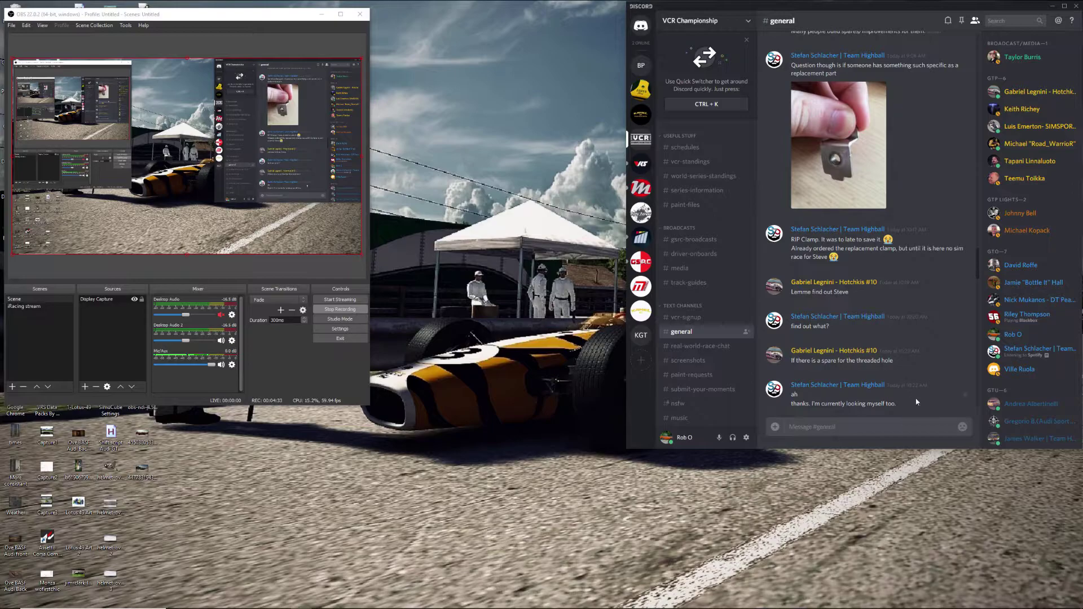
{"action": "left_click", "coordinate": [963, 427]}
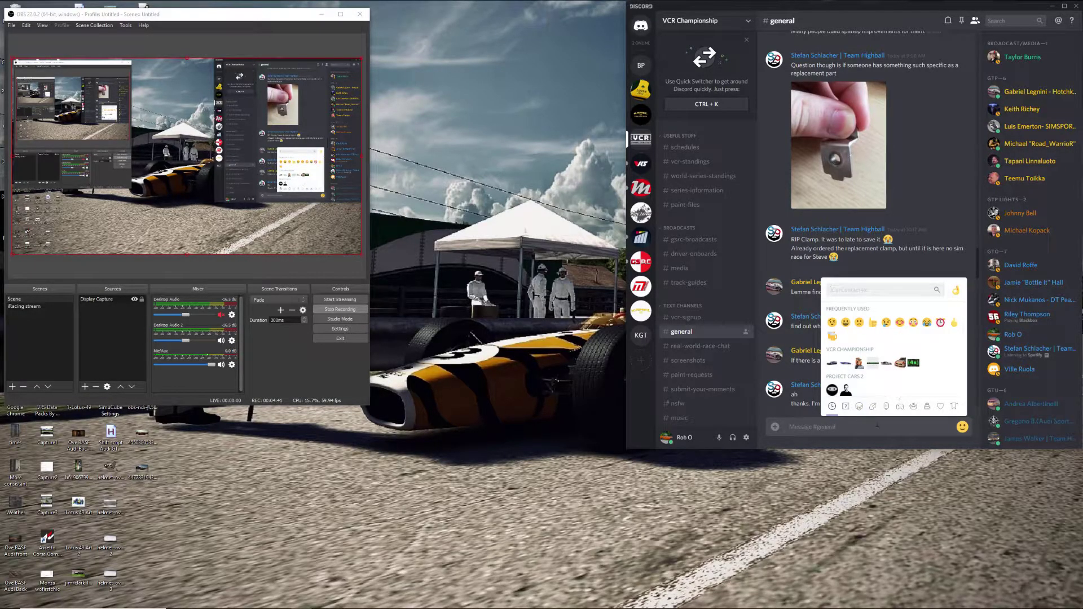
{"action": "left_click", "coordinate": [901, 432]}
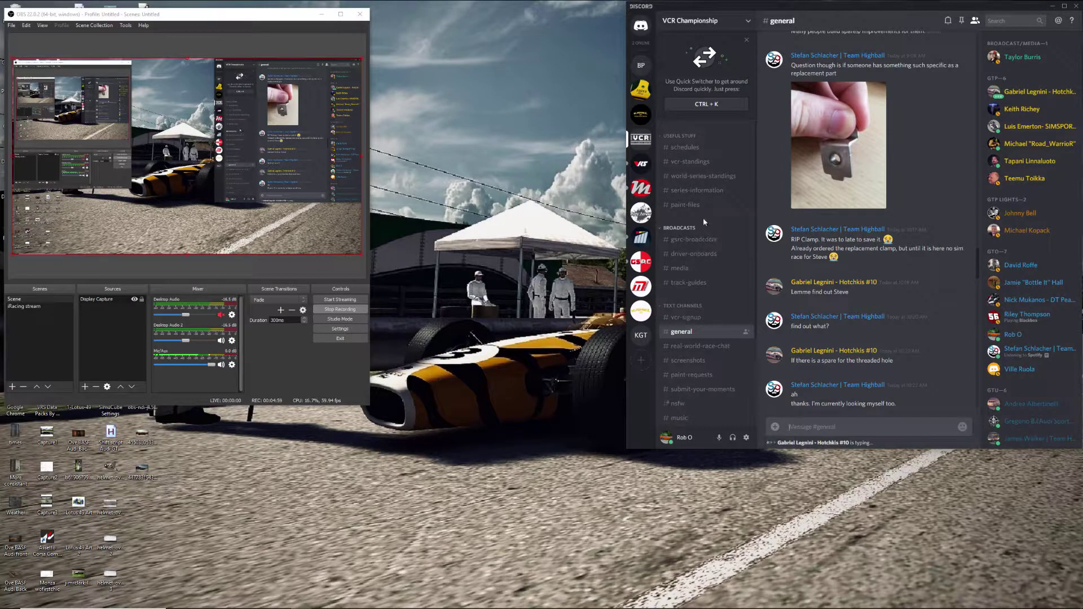
View the paint-files, gsrc-broadcasts and driver-onboards channels of the VCR Championship server
{"action": "left_click", "coordinate": [694, 205]}
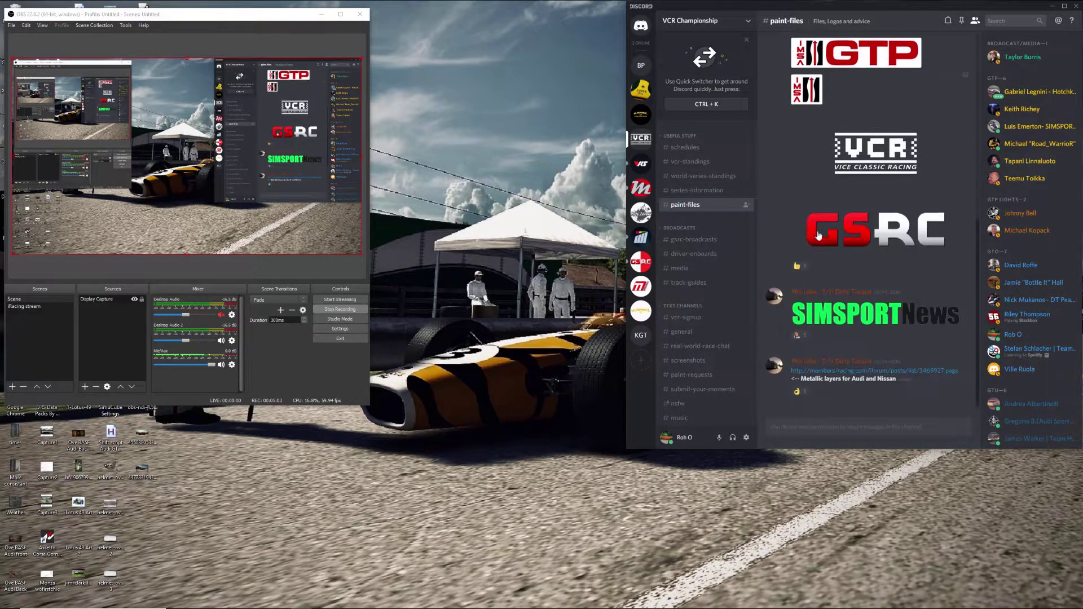
{"action": "left_click", "coordinate": [698, 242]}
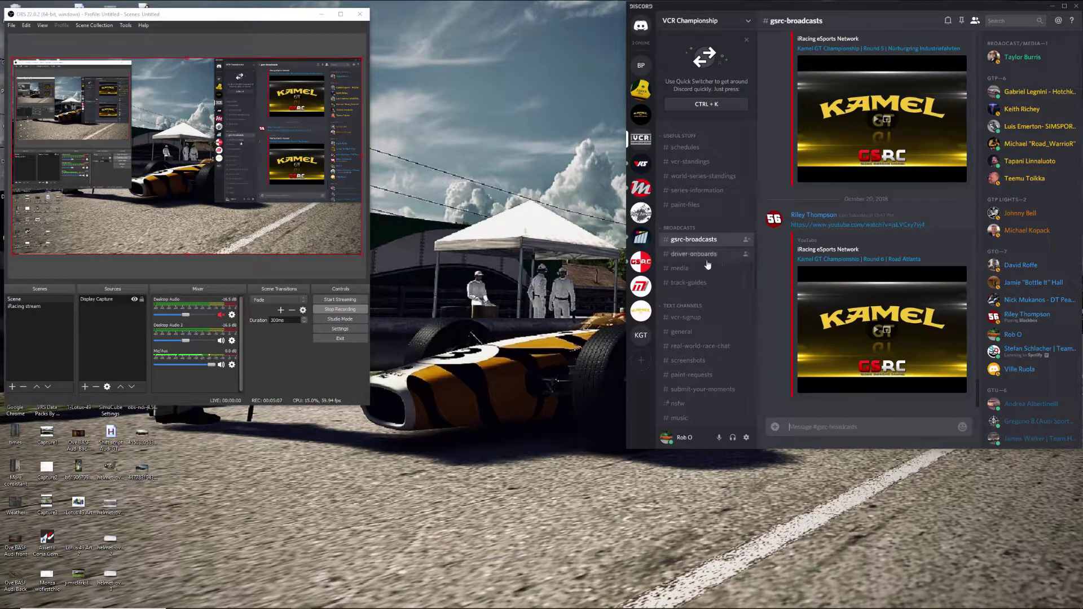
{"action": "left_click", "coordinate": [704, 258]}
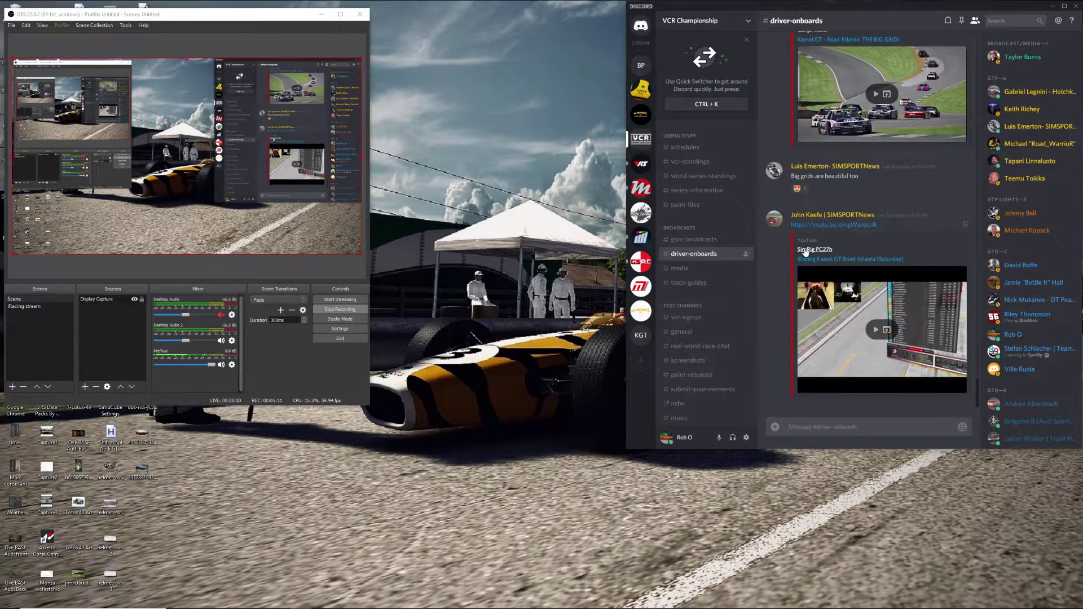
Open the VCR Championship media channel and look back through its earlier video posts
{"action": "left_click", "coordinate": [681, 269]}
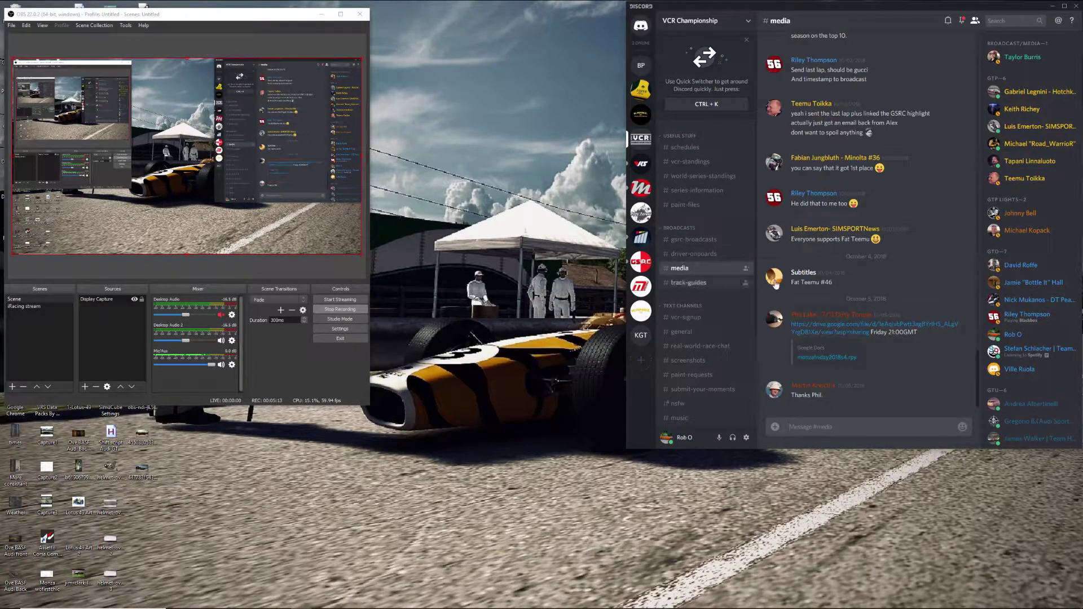
{"action": "scroll", "coordinate": [826, 213], "scroll_direction": "up", "scroll_amount": 10}
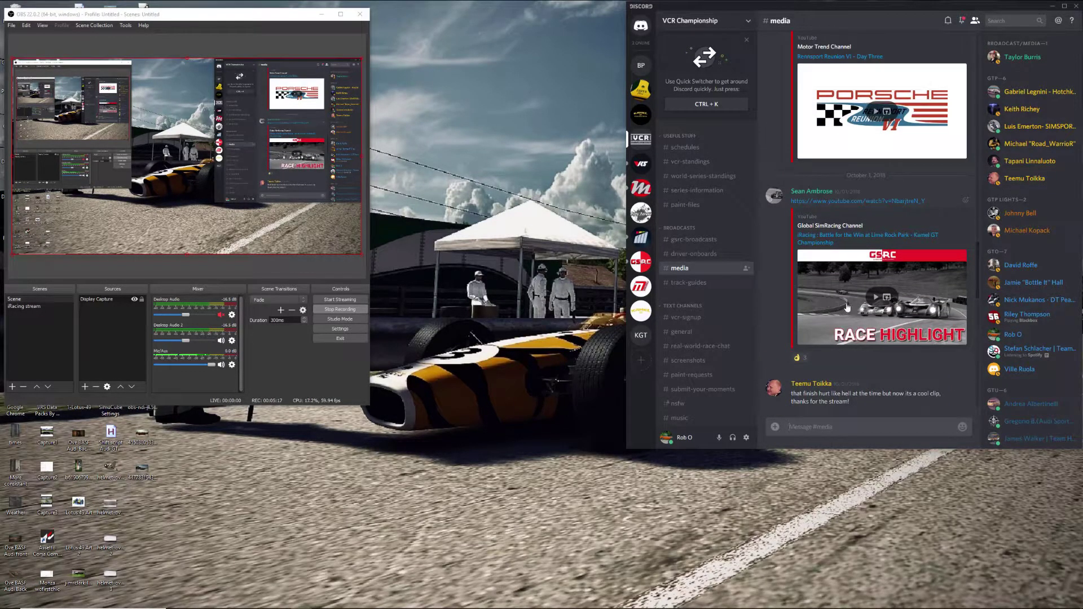
{"action": "scroll", "coordinate": [849, 308], "scroll_direction": "up", "scroll_amount": 3}
{"action": "scroll", "coordinate": [849, 307], "scroll_direction": "up", "scroll_amount": 2}
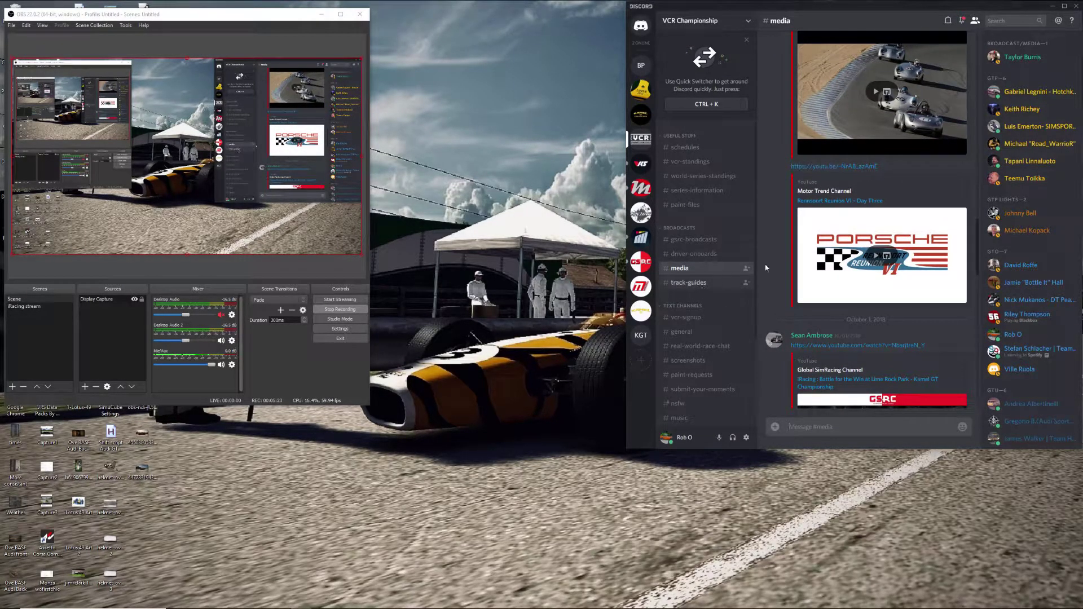
View the track-guides, general and real-world-race-chat channels of the VCR Championship server
{"action": "left_click", "coordinate": [685, 285]}
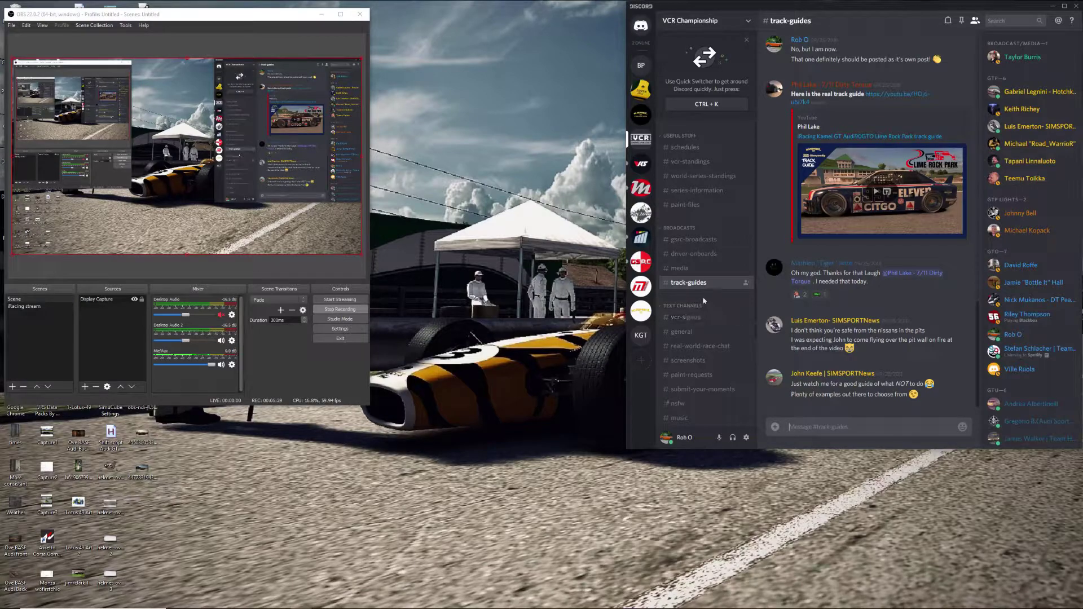
{"action": "scroll", "coordinate": [703, 293], "scroll_direction": "down", "scroll_amount": 3}
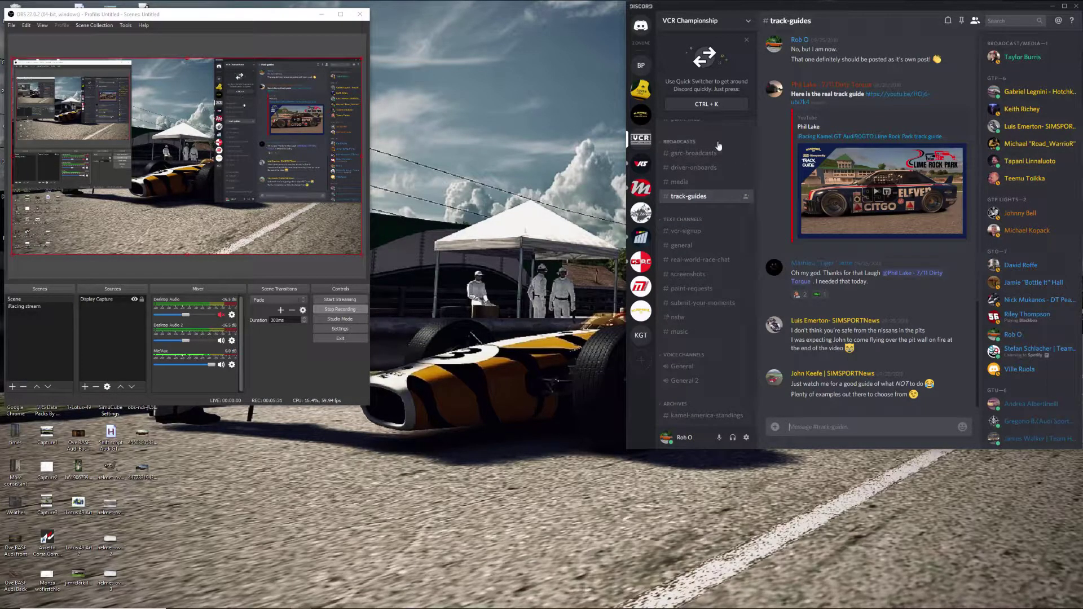
{"action": "left_click", "coordinate": [690, 248]}
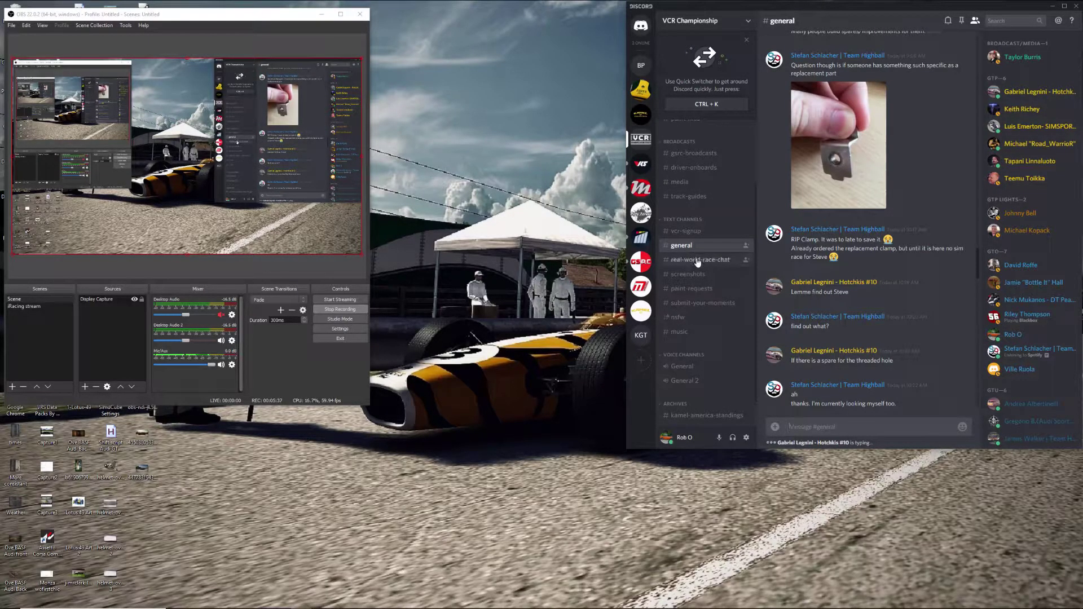
{"action": "left_click", "coordinate": [698, 261]}
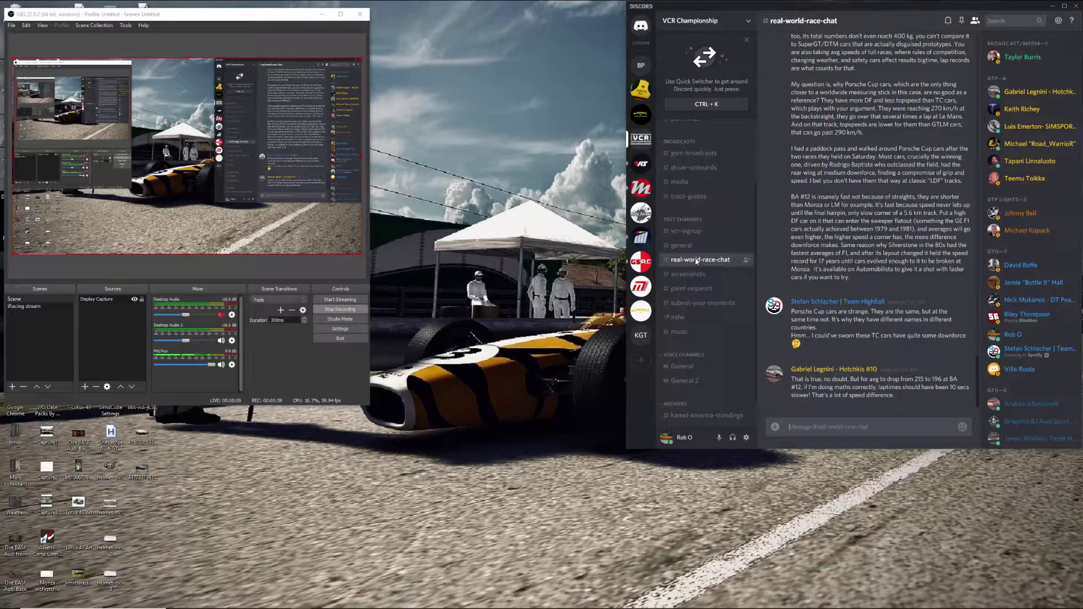
Open the screenshots channel and look back through the earlier race pictures and comments
{"action": "left_click", "coordinate": [693, 275]}
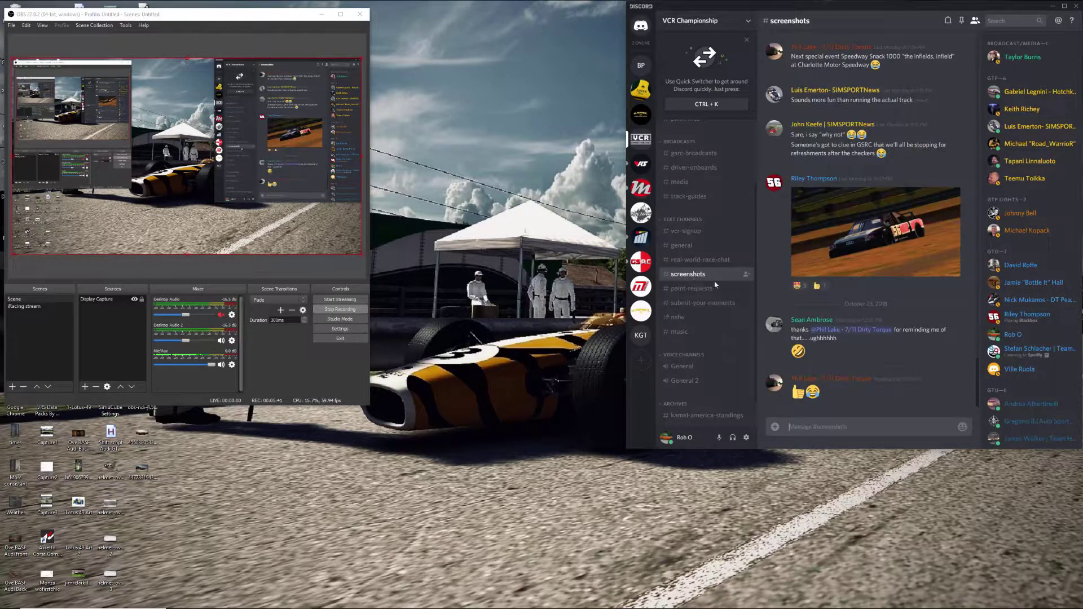
{"action": "scroll", "coordinate": [826, 313], "scroll_direction": "up", "scroll_amount": 5}
{"action": "scroll", "coordinate": [827, 313], "scroll_direction": "up", "scroll_amount": 10}
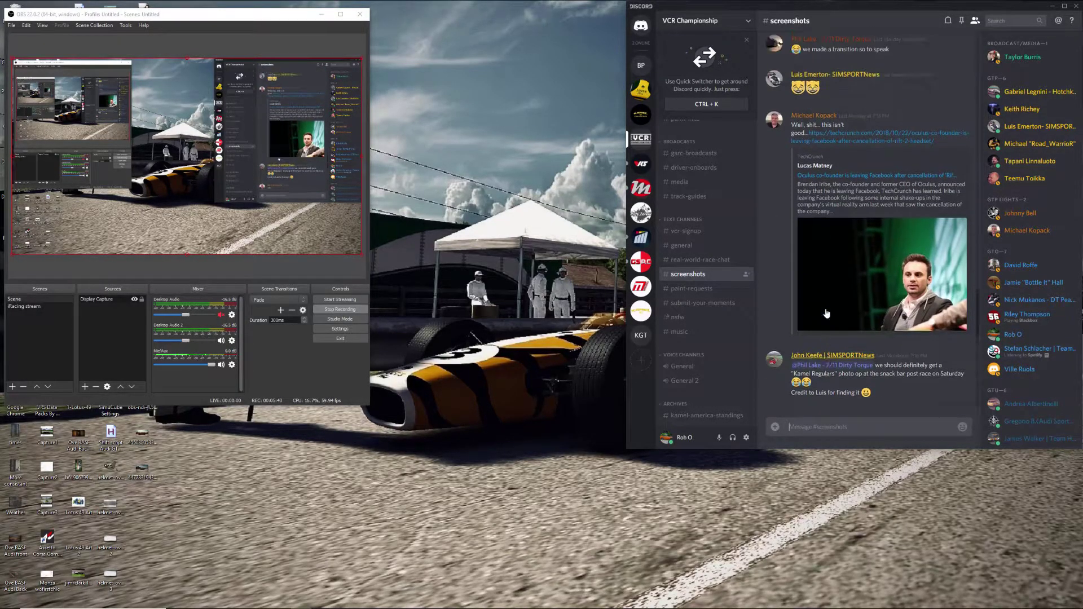
{"action": "scroll", "coordinate": [826, 313], "scroll_direction": "up", "scroll_amount": 5}
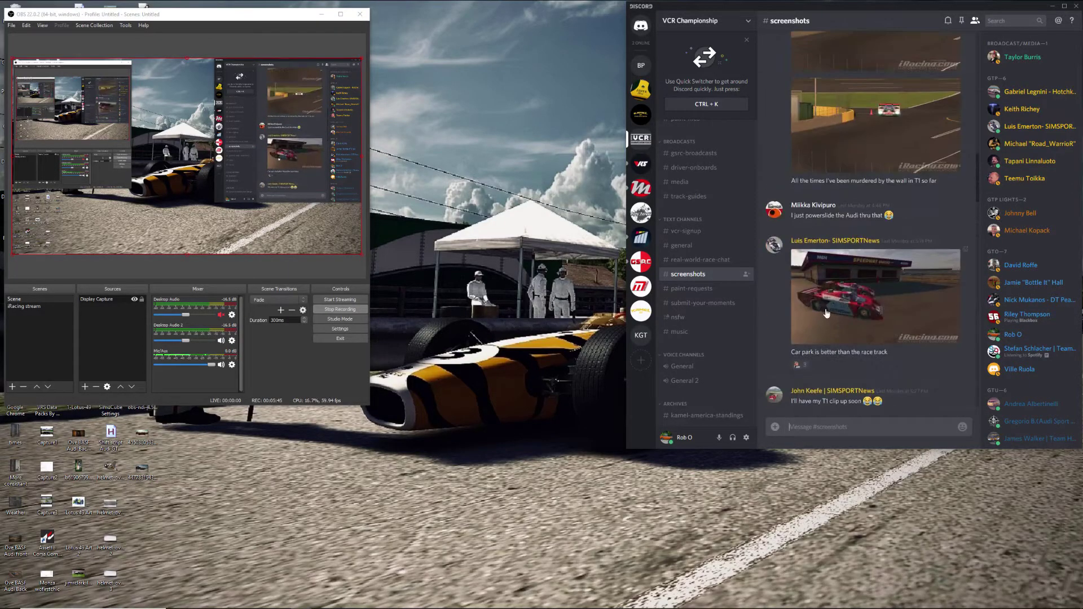
{"action": "scroll", "coordinate": [826, 313], "scroll_direction": "up", "scroll_amount": 10}
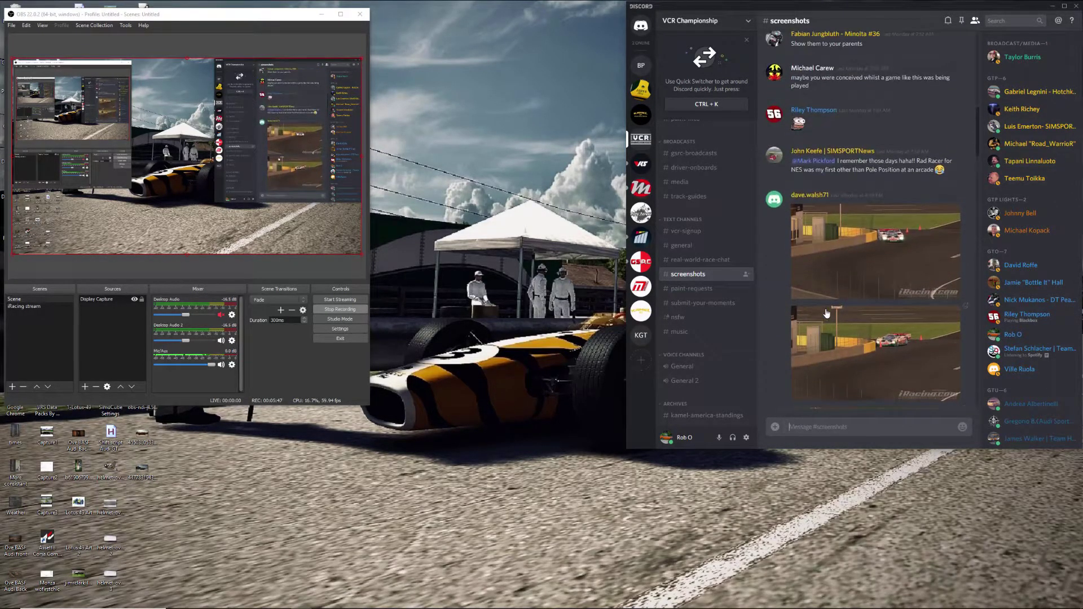
{"action": "scroll", "coordinate": [826, 313], "scroll_direction": "up", "scroll_amount": 5}
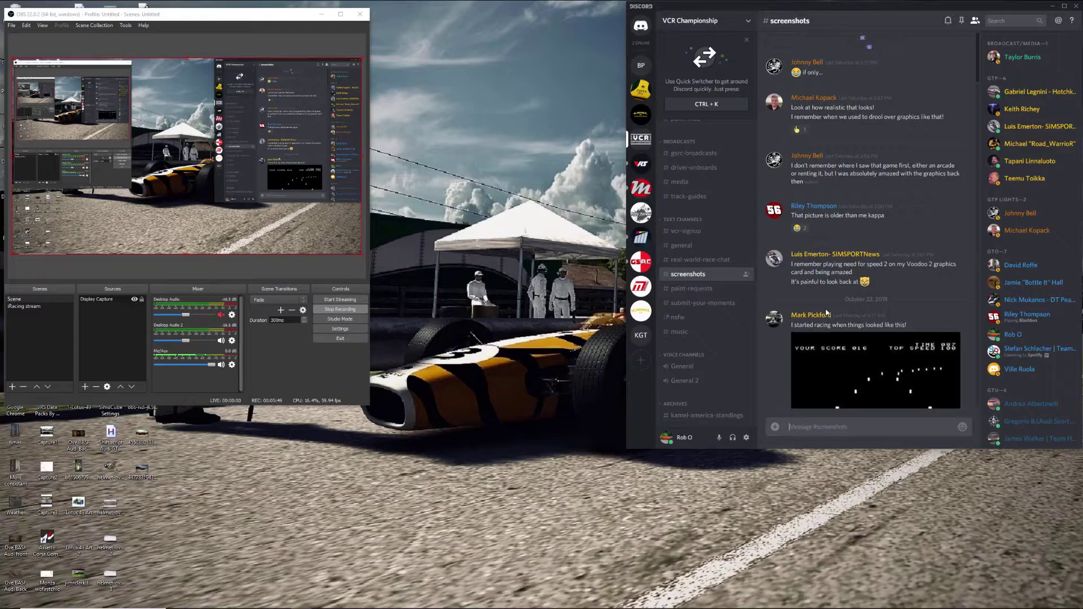
{"action": "scroll", "coordinate": [872, 277], "scroll_direction": "up", "scroll_amount": 10}
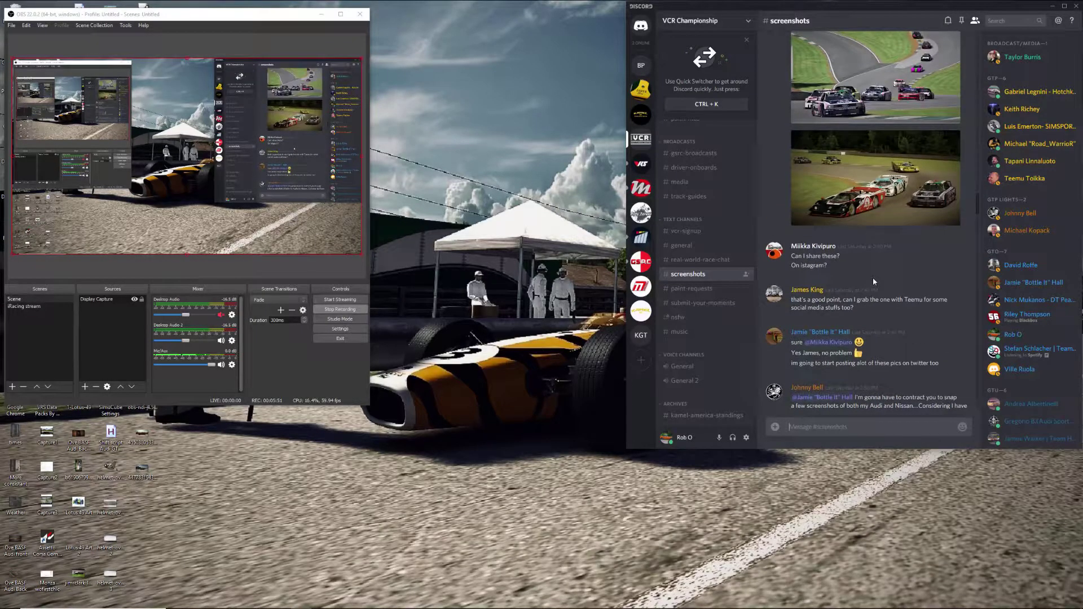
{"action": "scroll", "coordinate": [872, 277], "scroll_direction": "up", "scroll_amount": 5}
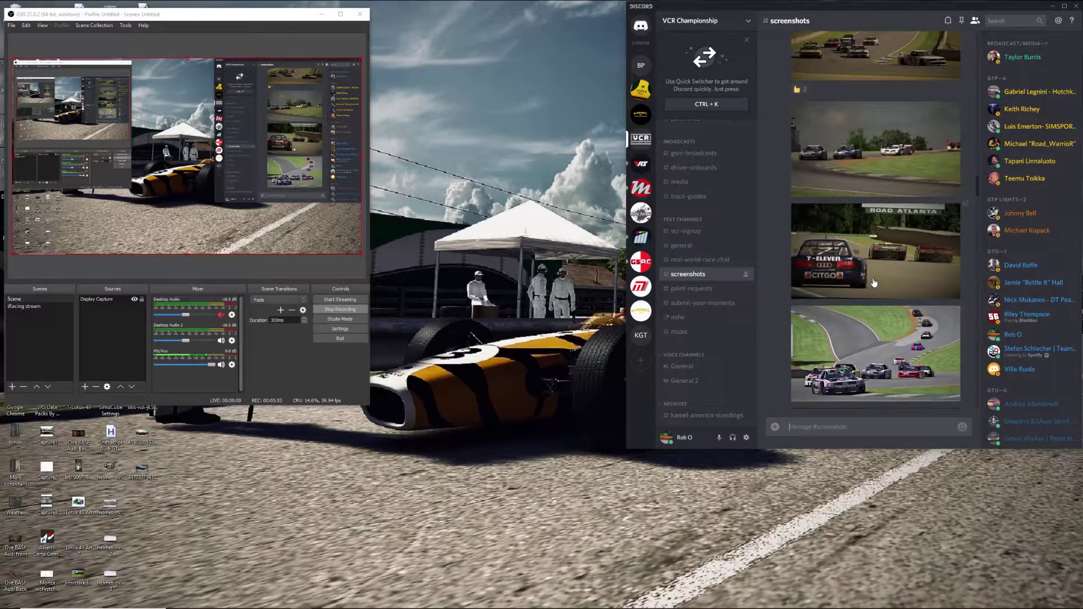
{"action": "scroll", "coordinate": [873, 283], "scroll_direction": "up", "scroll_amount": 3}
View the paint-requests and submit-your-moments channels and bring the voice and archive channels into view
{"action": "left_click", "coordinate": [700, 288]}
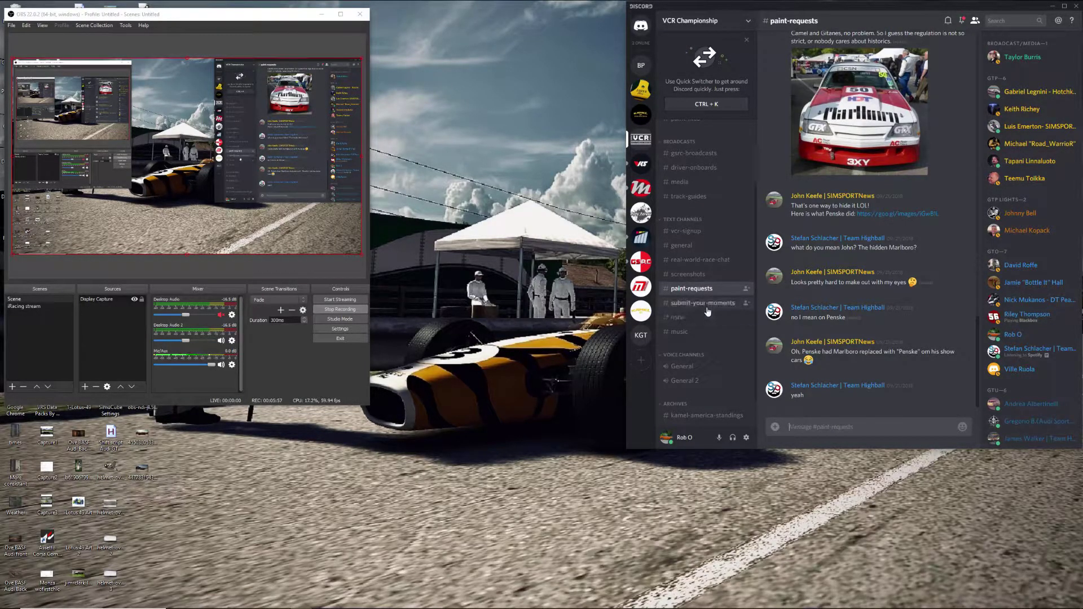
{"action": "left_click", "coordinate": [708, 305]}
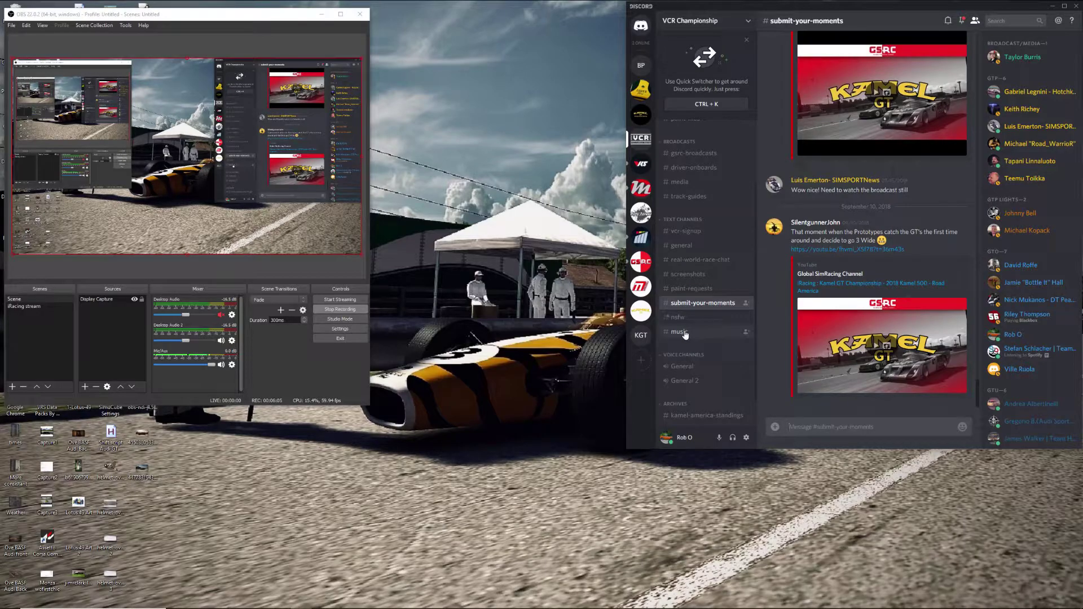
{"action": "scroll", "coordinate": [718, 342], "scroll_direction": "down", "scroll_amount": 1}
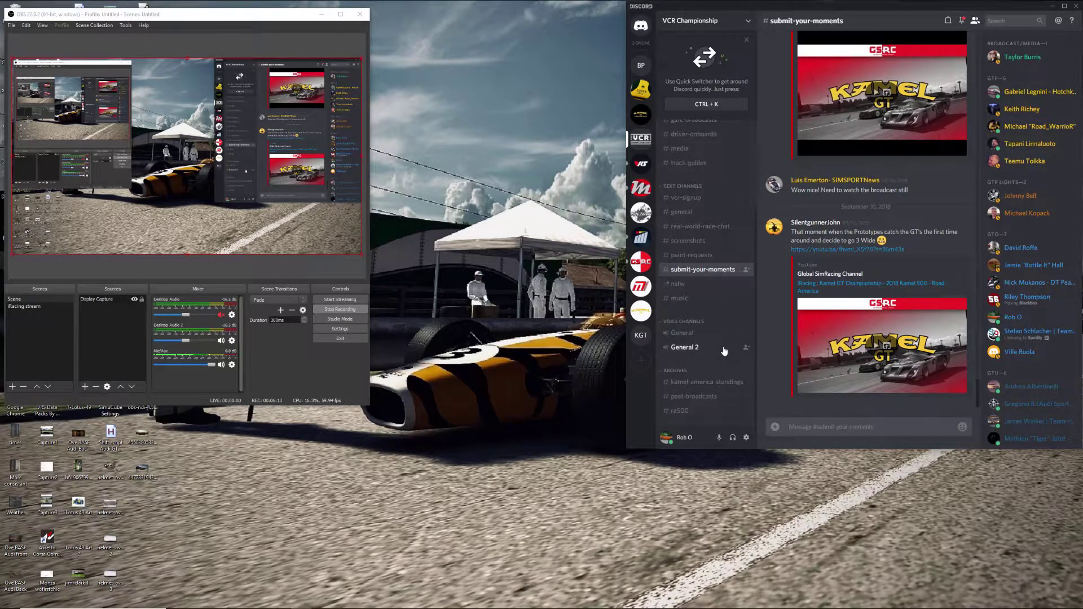
View the archived channels kamel-america-standings, past-broadcasts and ra500
{"action": "left_click", "coordinate": [709, 384]}
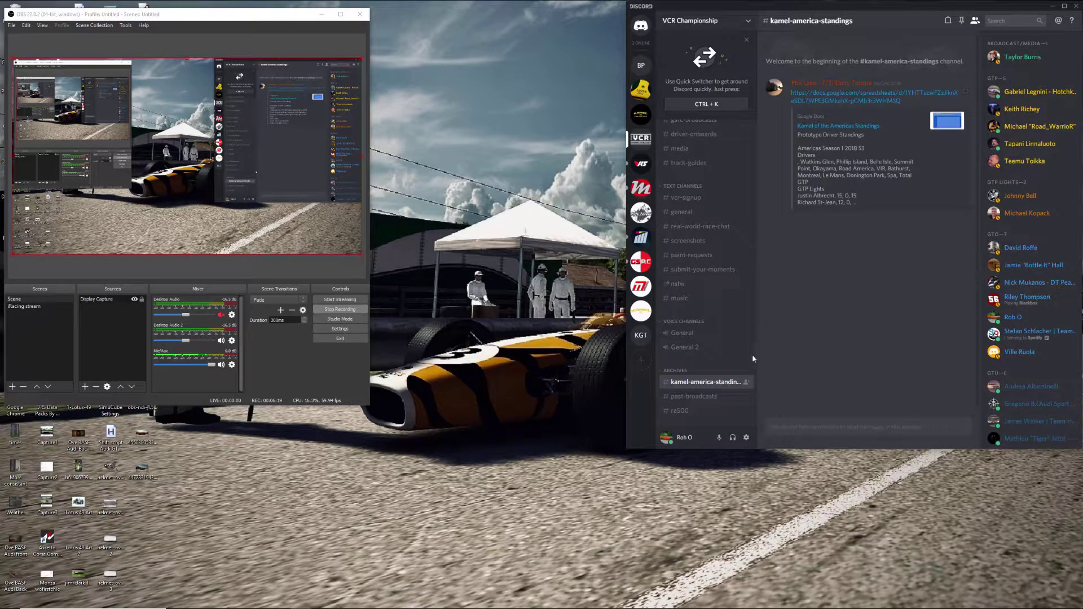
{"action": "left_click", "coordinate": [695, 397]}
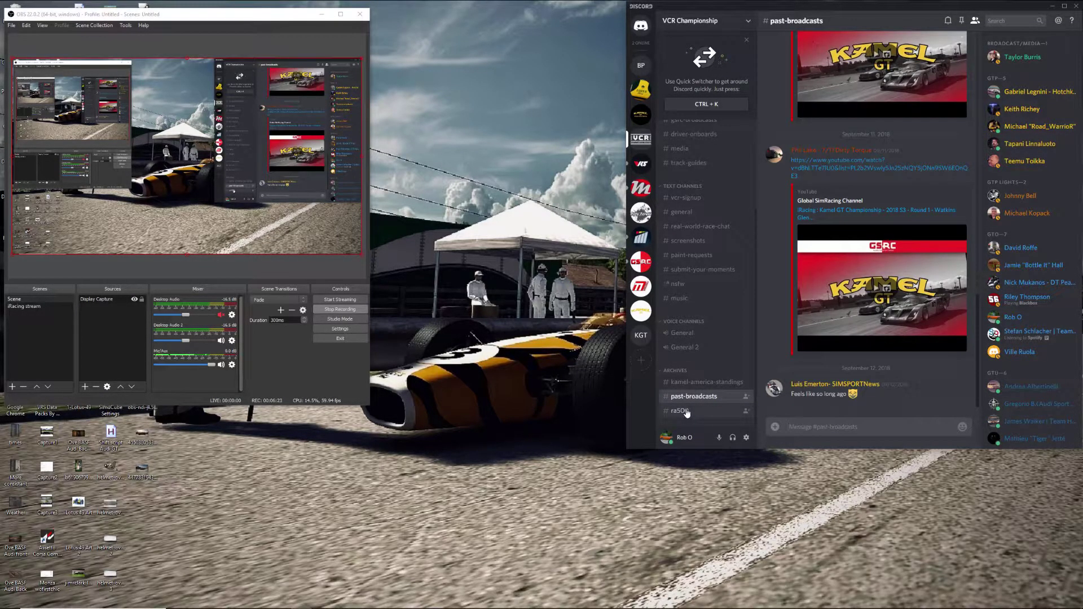
{"action": "left_click", "coordinate": [684, 411]}
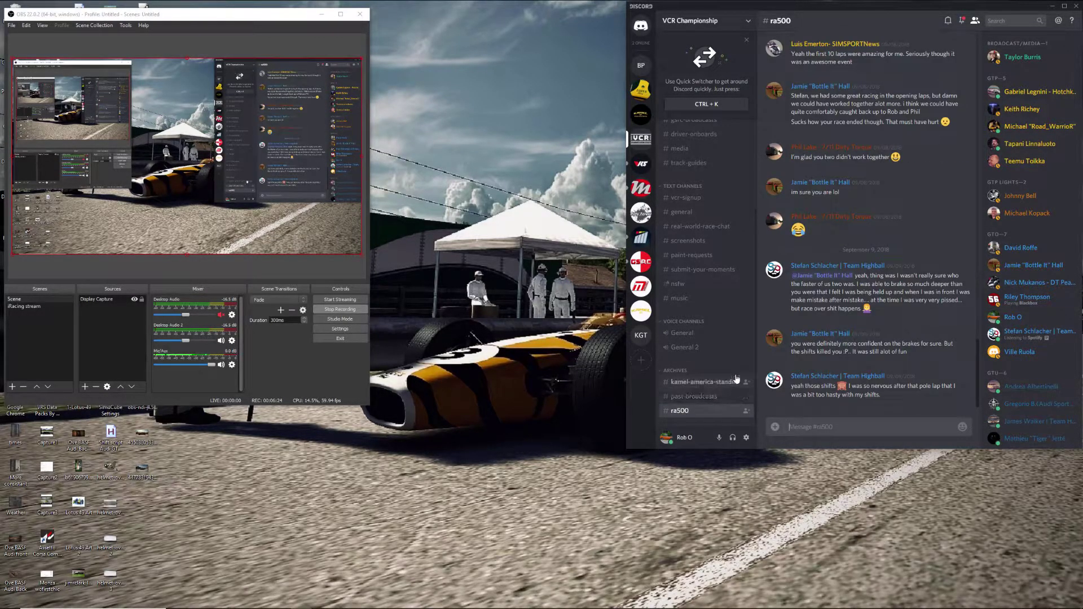
Look briefly at the VirtualRacingSchool.com server and return to the VCR Championship server
{"action": "left_click", "coordinate": [641, 165]}
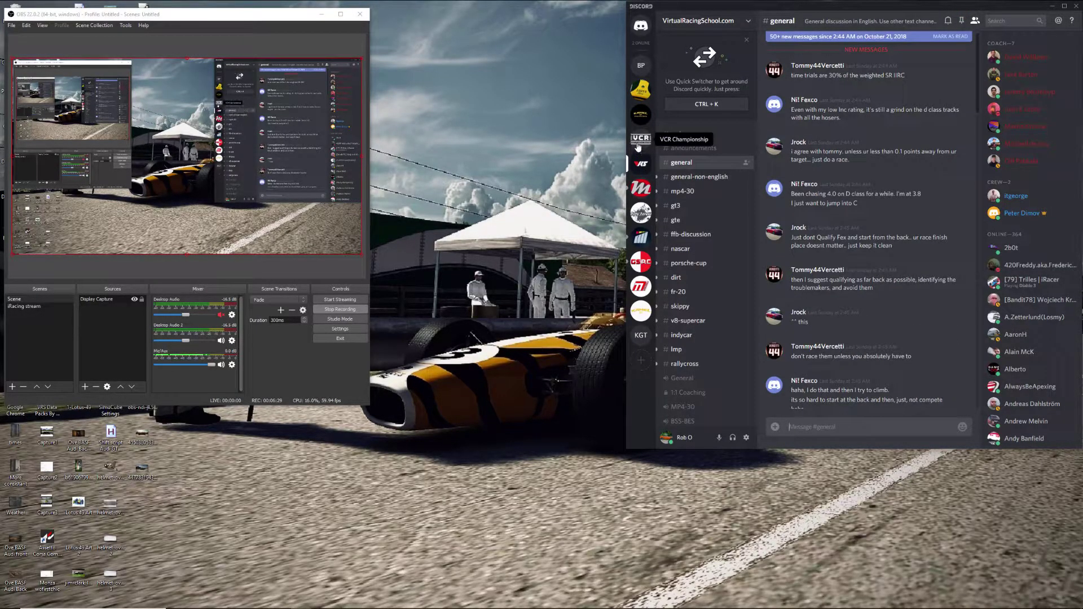
{"action": "left_click", "coordinate": [640, 141]}
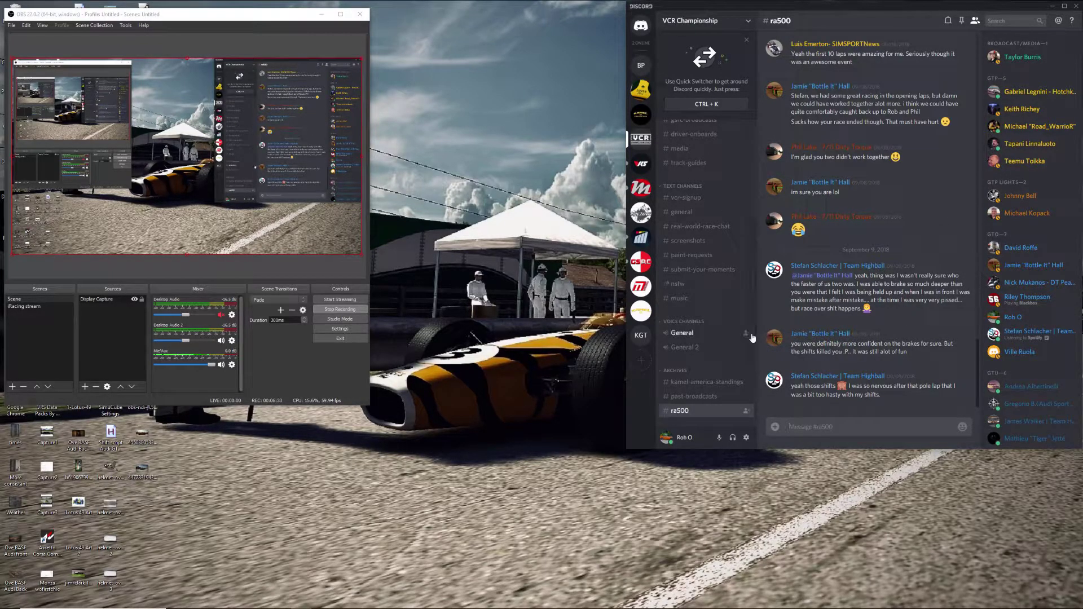
Join the General voice channel, check the options available for your own voice entry, and disconnect from the channel
{"action": "left_click", "coordinate": [689, 334]}
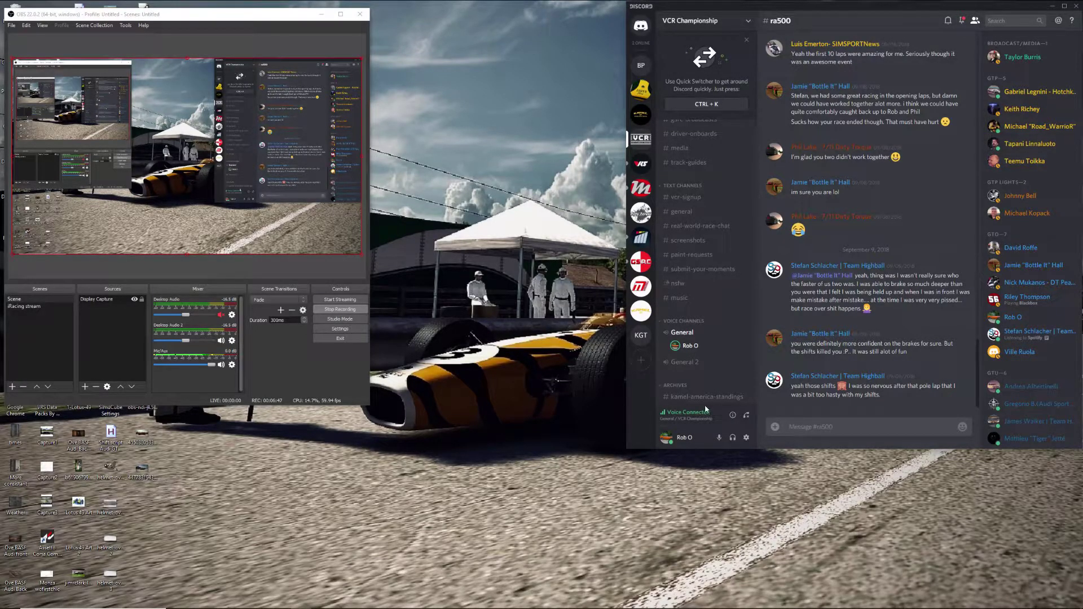
{"action": "right_click", "coordinate": [709, 347]}
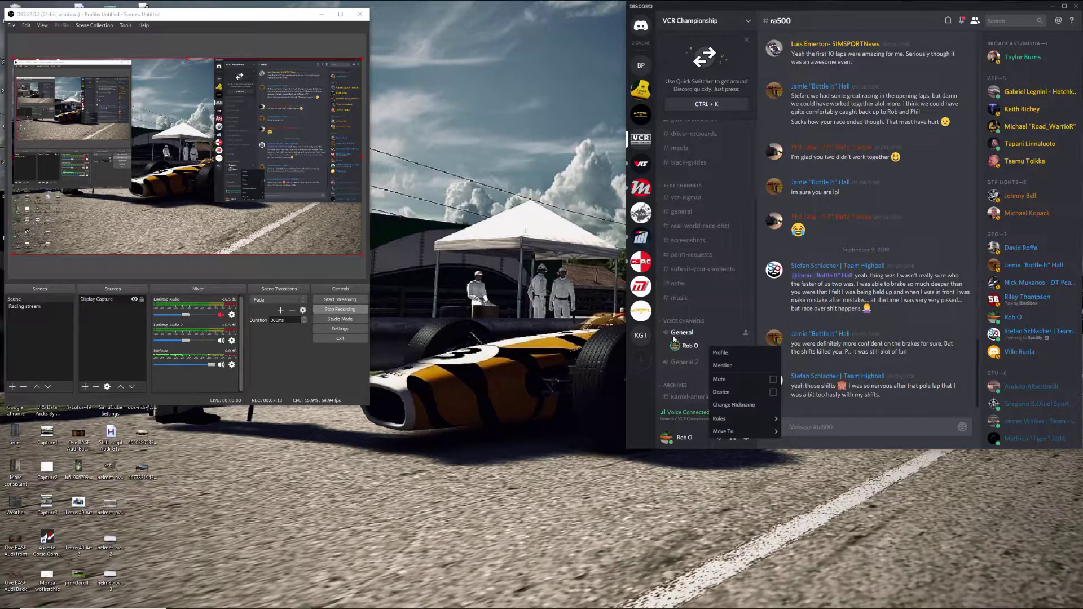
{"action": "key", "text": "Escape"}
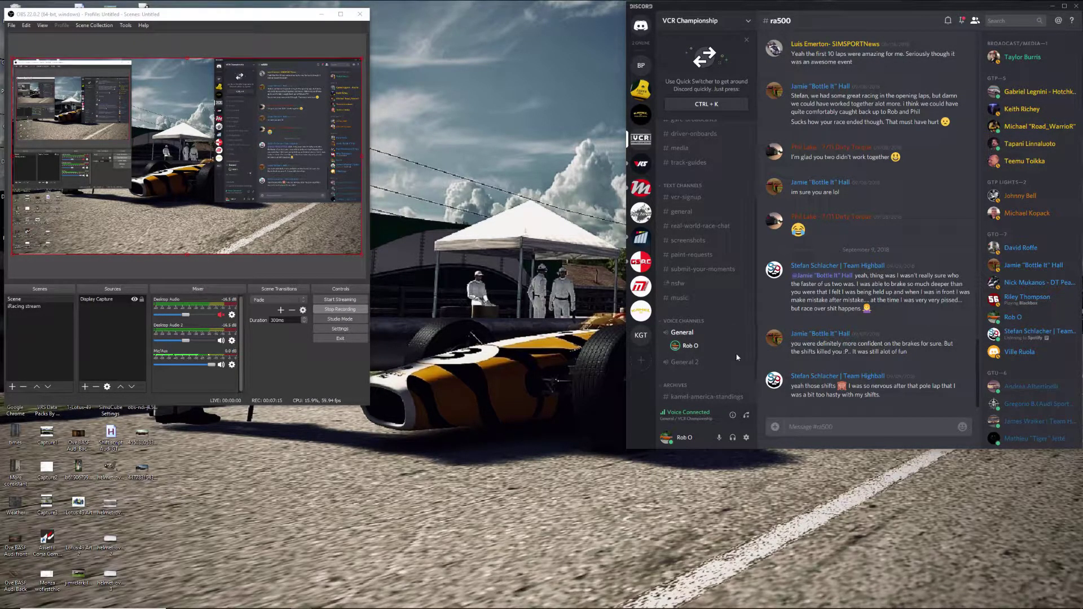
{"action": "left_click", "coordinate": [746, 418]}
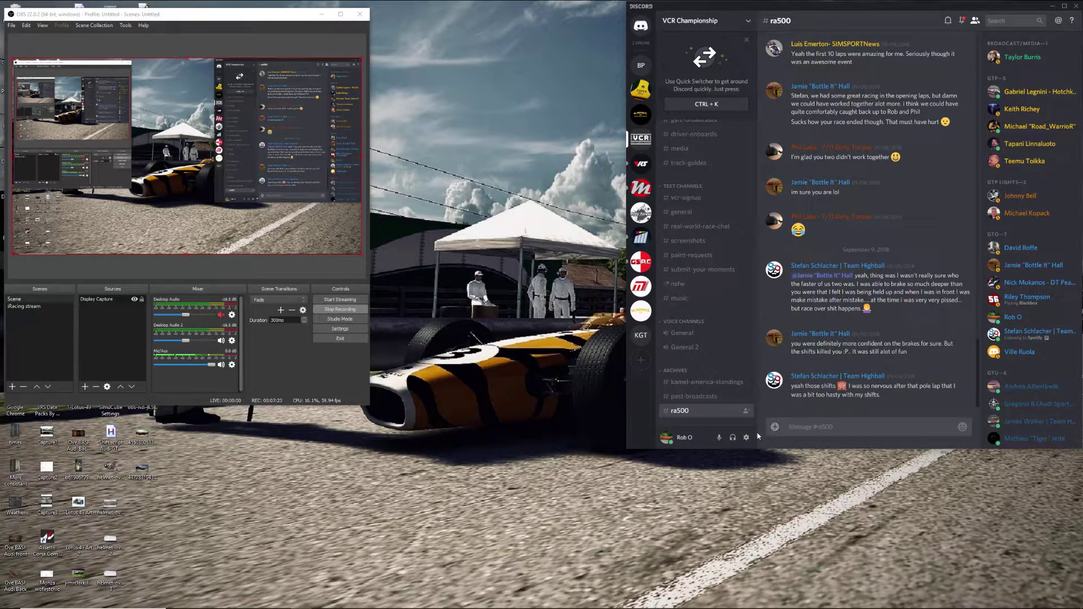
Open the user settings and review the Voice & Video options, from input mode and camera to voice processing, attenuation and diagnostics
{"action": "left_click", "coordinate": [746, 438]}
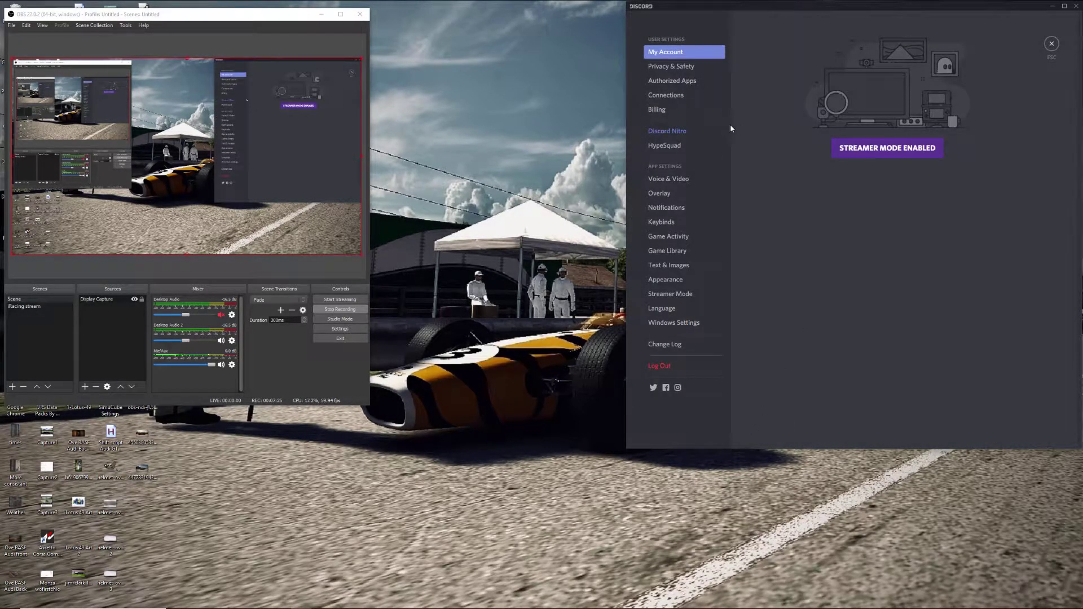
{"action": "left_click", "coordinate": [686, 180]}
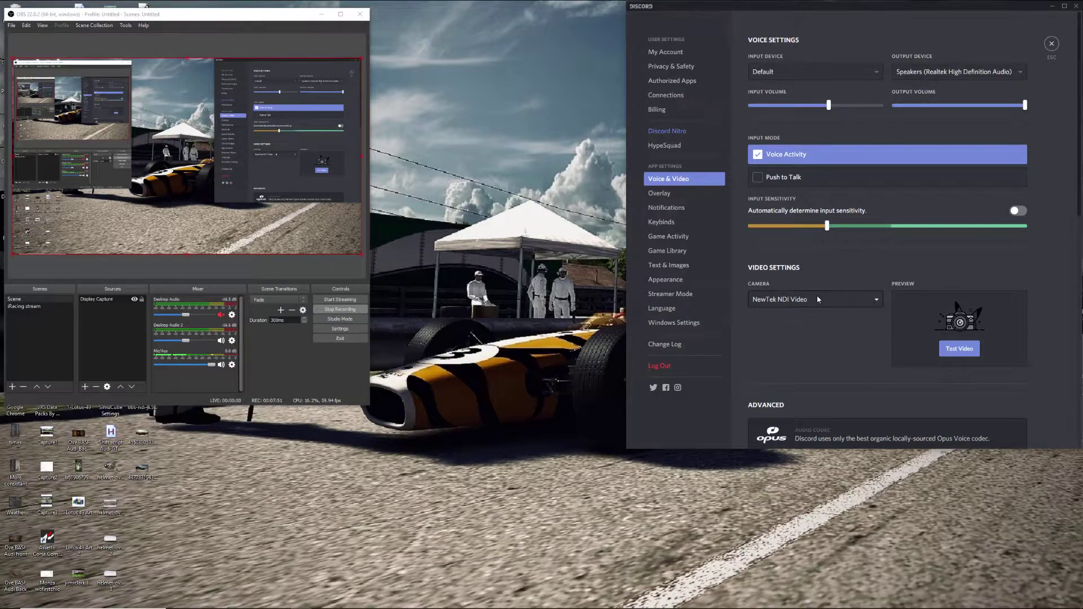
{"action": "scroll", "coordinate": [795, 280], "scroll_direction": "down", "scroll_amount": 2}
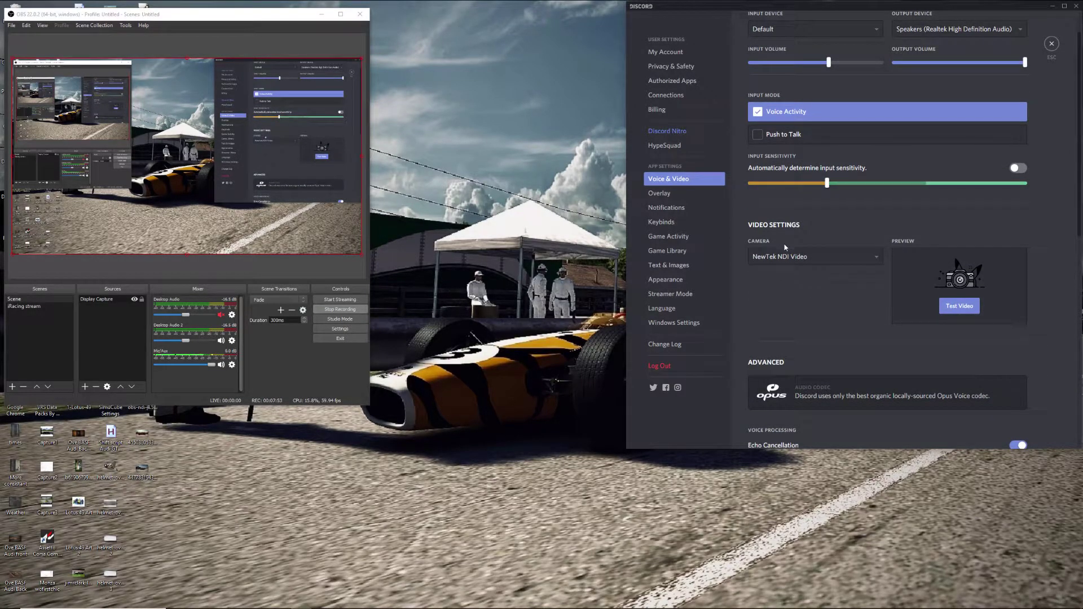
{"action": "scroll", "coordinate": [784, 248], "scroll_direction": "down", "scroll_amount": 2}
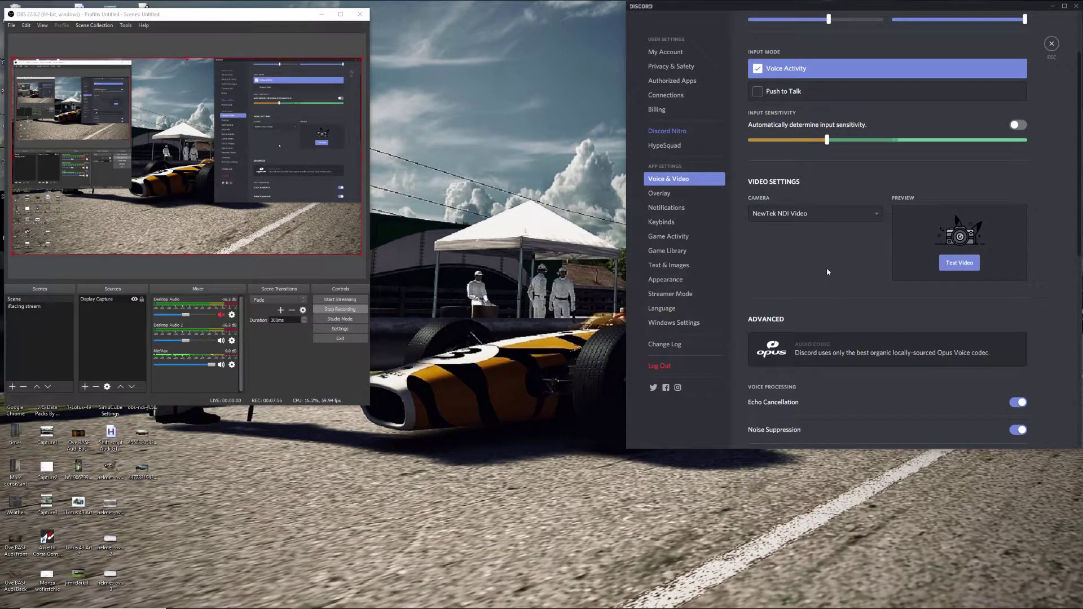
{"action": "scroll", "coordinate": [833, 247], "scroll_direction": "down", "scroll_amount": 3}
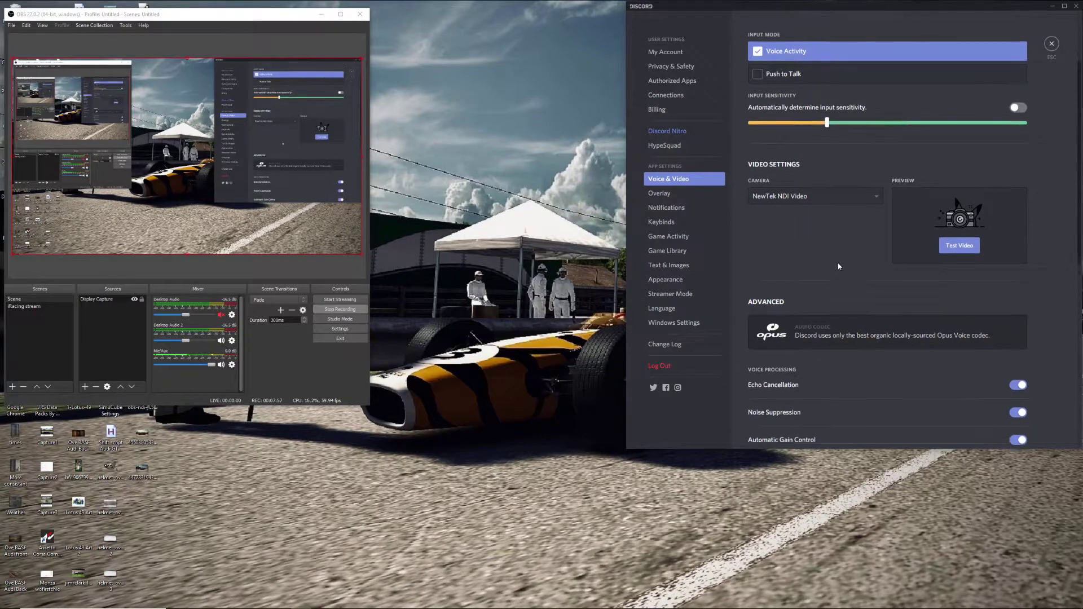
{"action": "scroll", "coordinate": [838, 273], "scroll_direction": "down", "scroll_amount": 9}
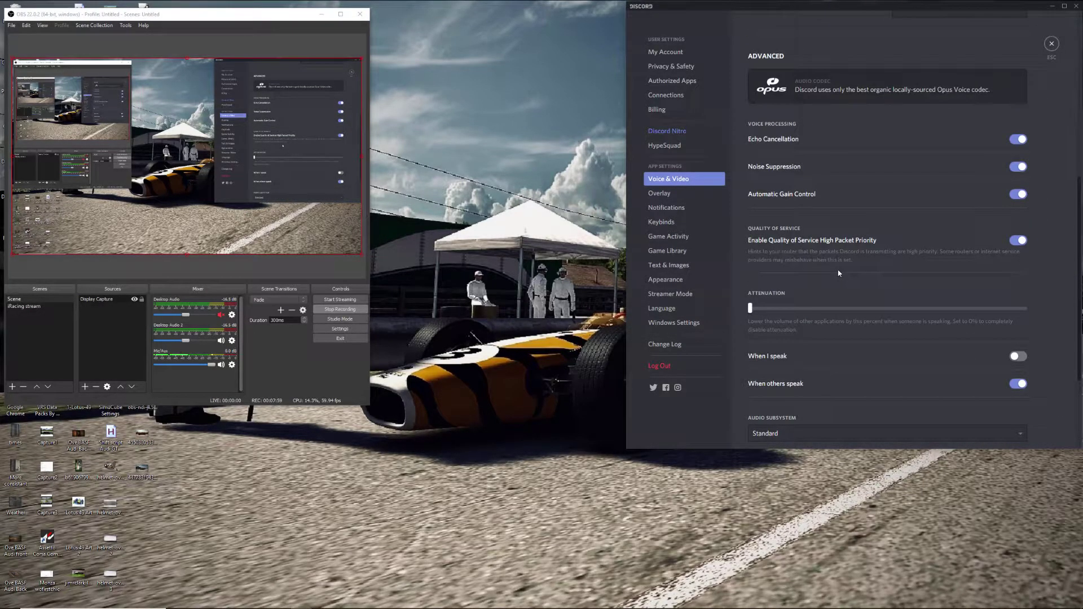
{"action": "scroll", "coordinate": [838, 273], "scroll_direction": "down", "scroll_amount": 6}
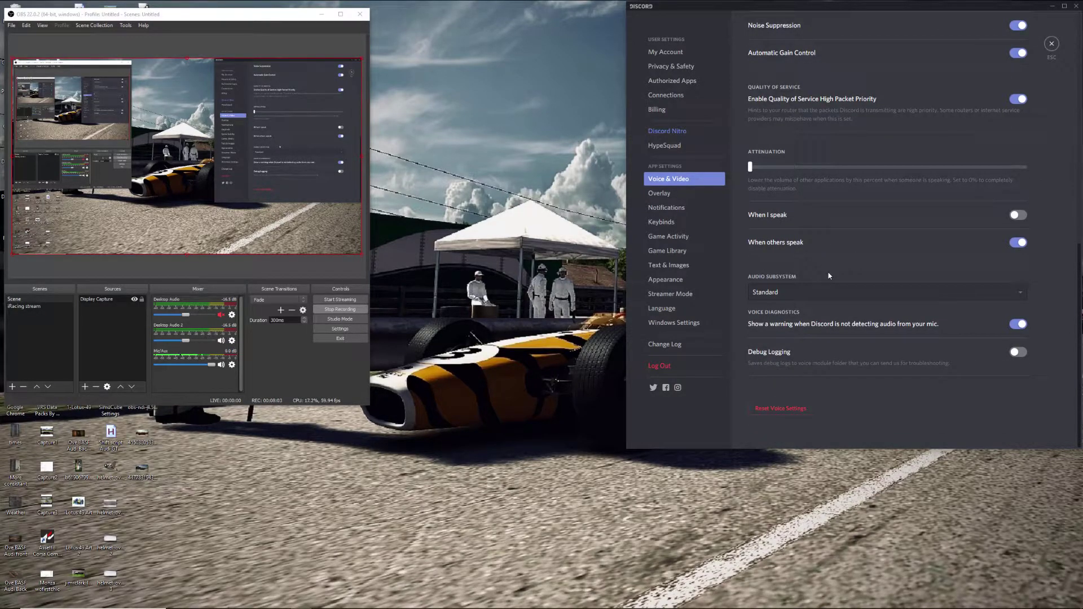
{"action": "scroll", "coordinate": [829, 275], "scroll_direction": "up", "scroll_amount": 4}
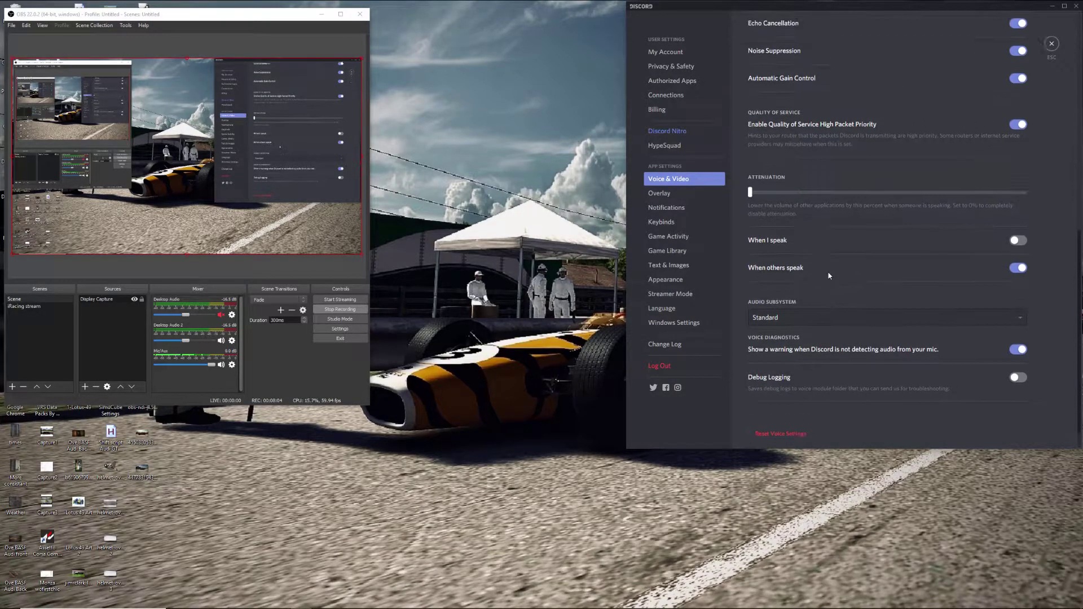
Review the Overlay, Notifications, Keybinds and Game Activity settings, and close the user settings
{"action": "left_click", "coordinate": [675, 198]}
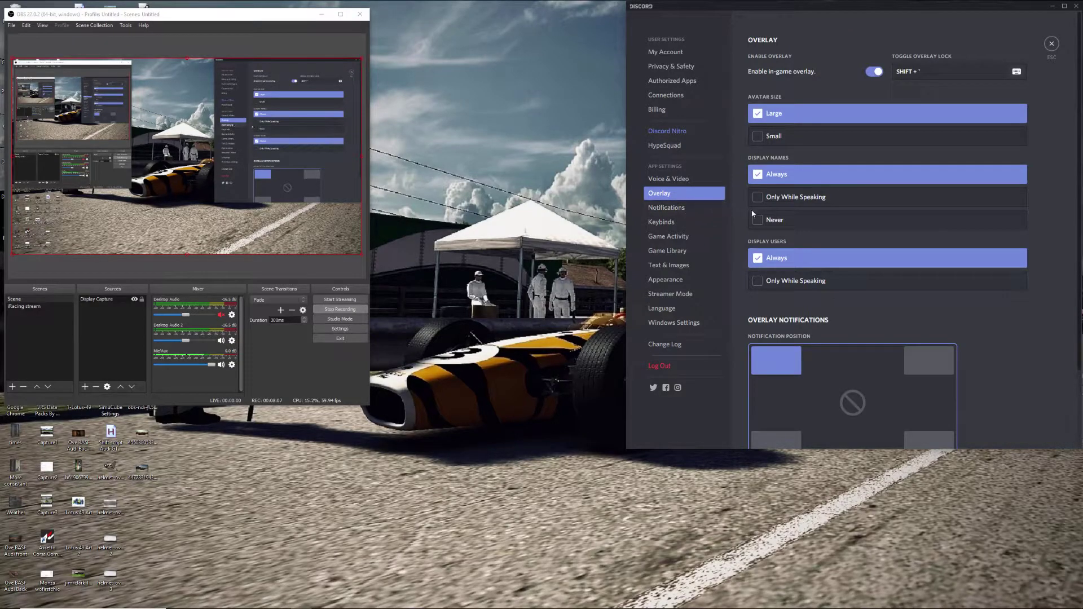
{"action": "scroll", "coordinate": [725, 195], "scroll_direction": "down", "scroll_amount": 2}
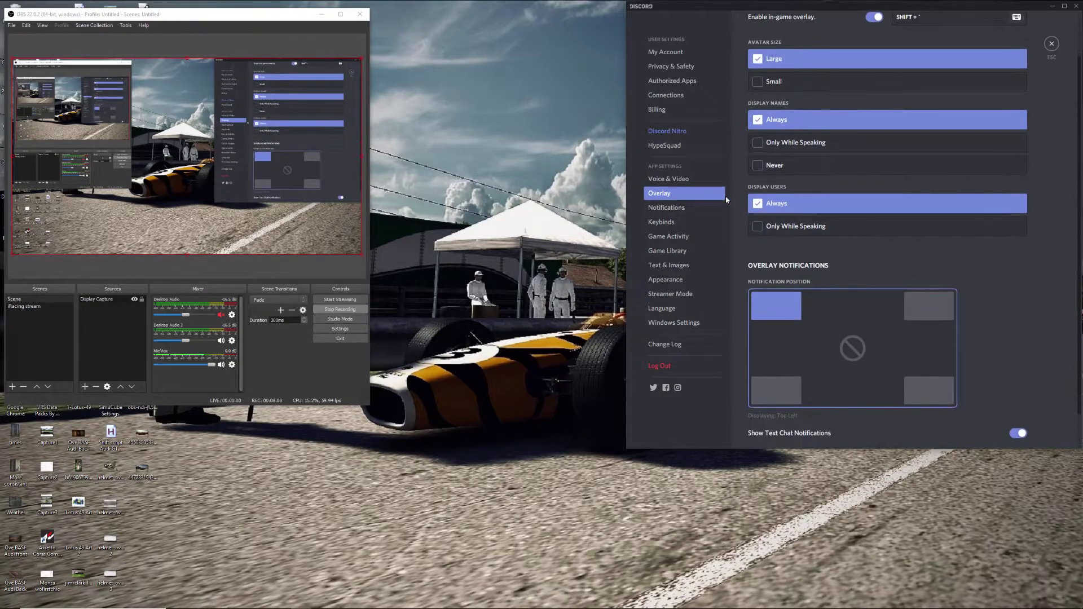
{"action": "left_click", "coordinate": [673, 208]}
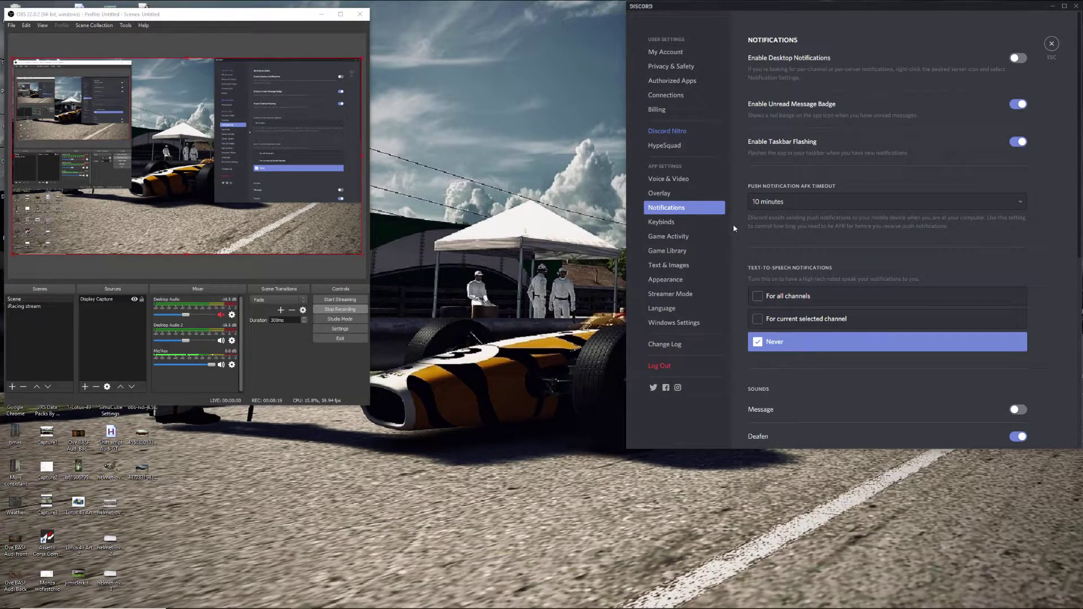
{"action": "left_click", "coordinate": [676, 223]}
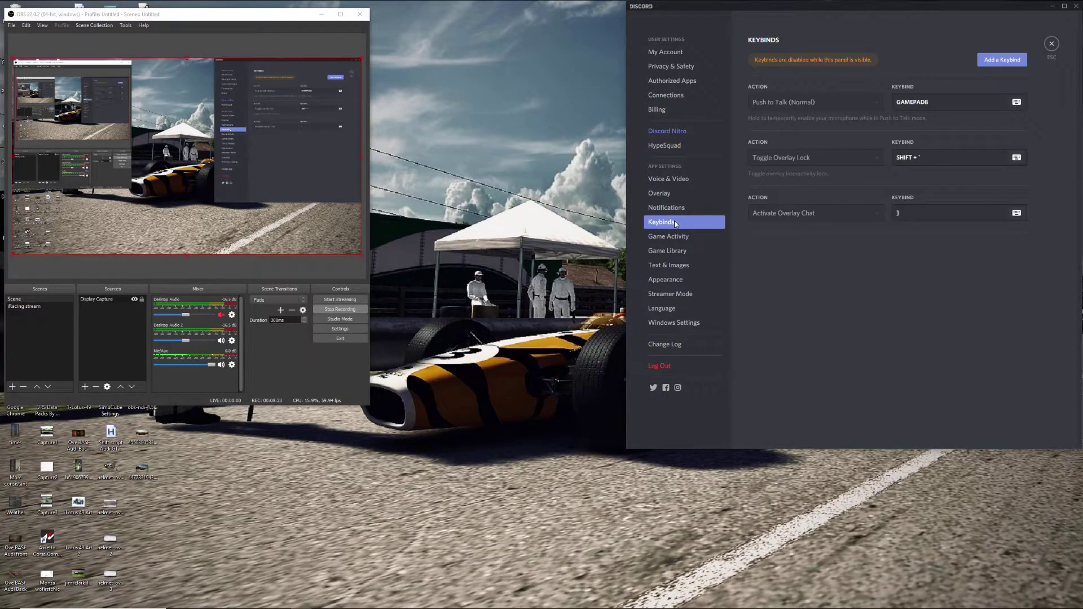
{"action": "left_click", "coordinate": [688, 236]}
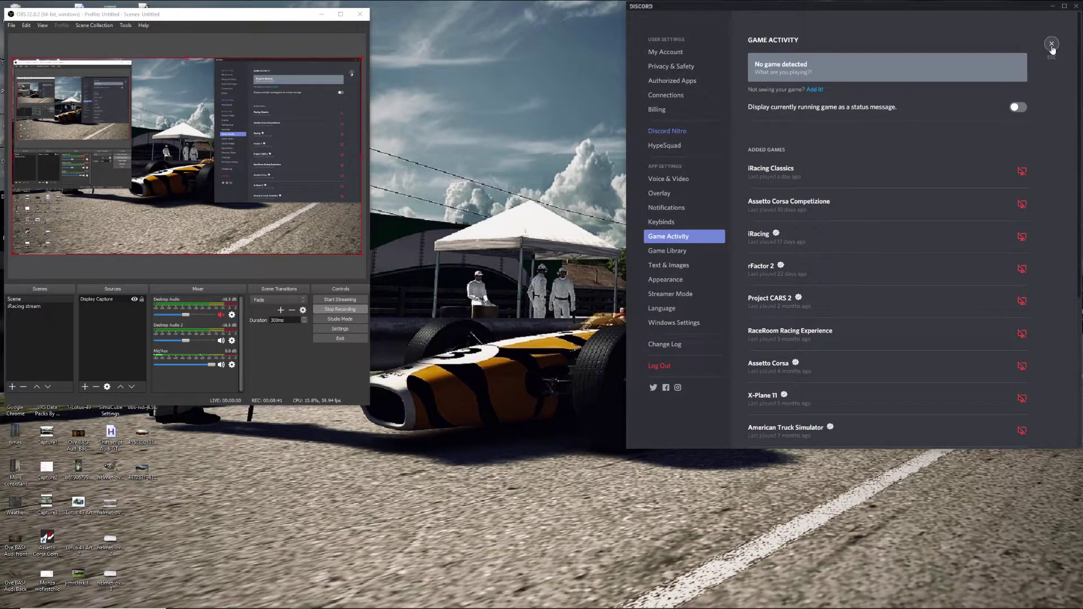
{"action": "left_click", "coordinate": [1052, 44]}
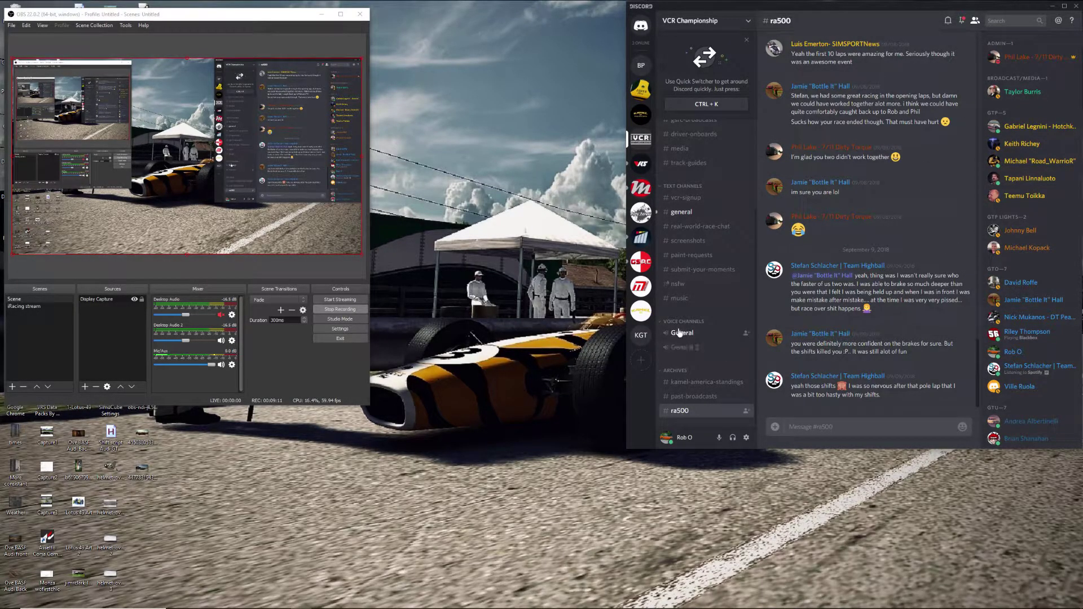
Check the VCR Championship server's notification settings and close them without changing anything
{"action": "left_click", "coordinate": [749, 21]}
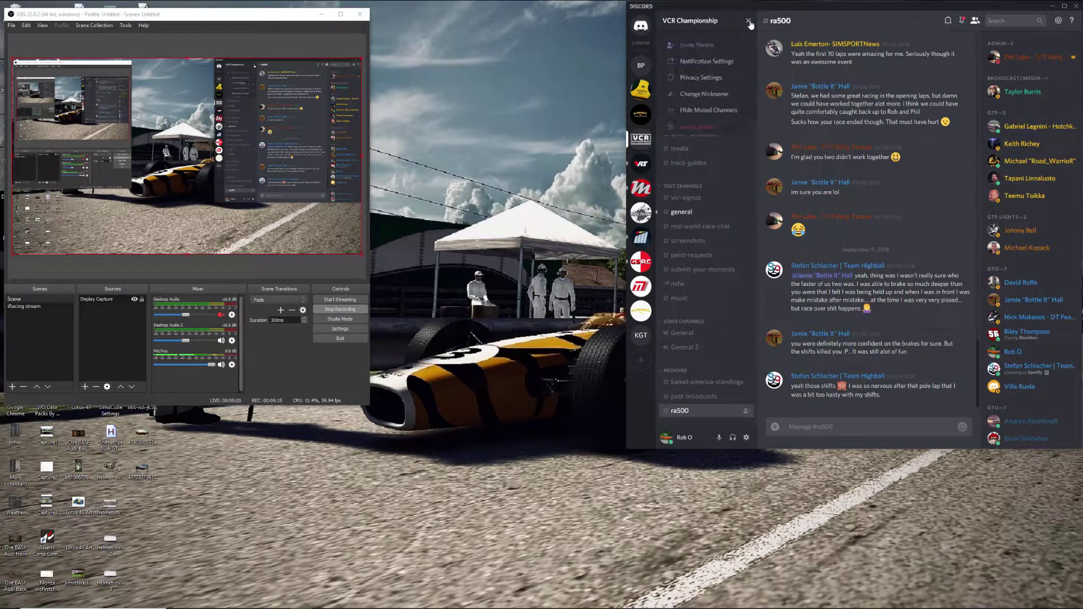
{"action": "left_click", "coordinate": [707, 63]}
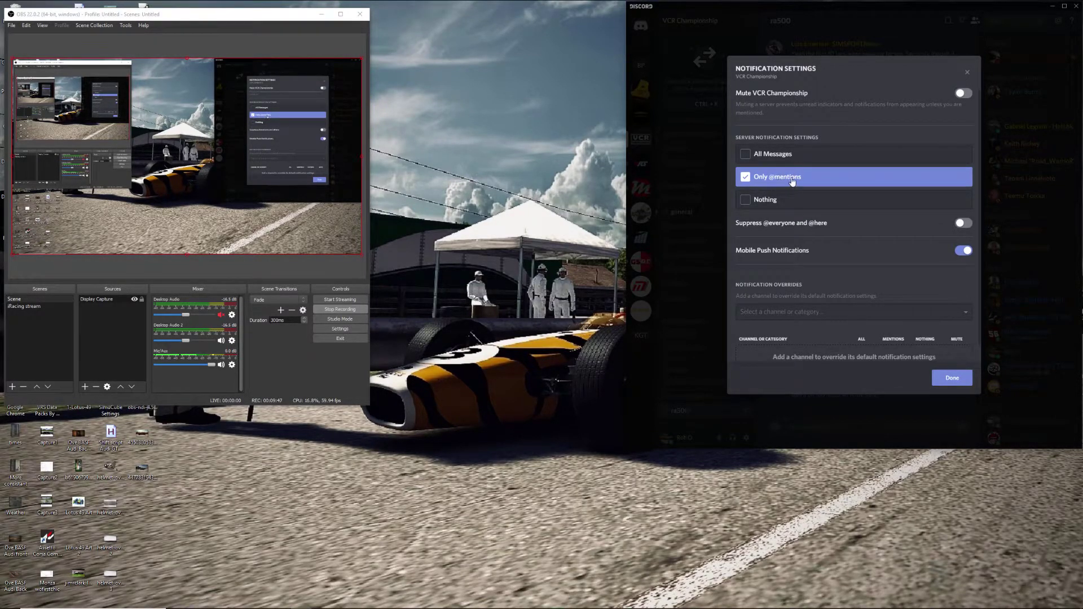
{"action": "left_click", "coordinate": [966, 73]}
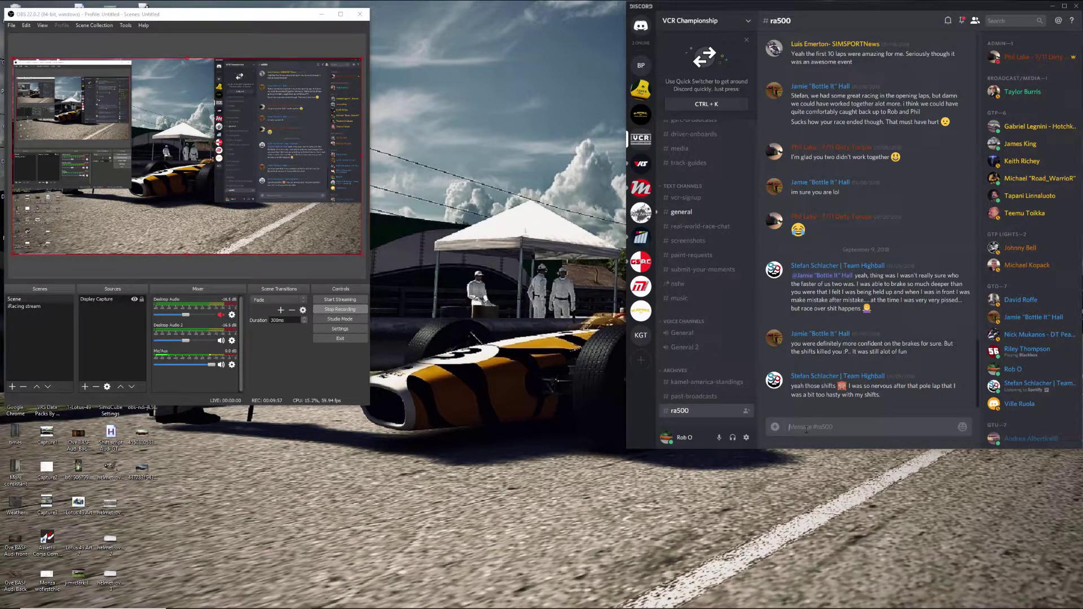
Start an @ mention in the ra500 message field to bring up the member suggestions, and clear it
{"action": "right_click", "coordinate": [806, 430]}
{"action": "left_click", "coordinate": [801, 427]}
{"action": "type", "text": "@"}
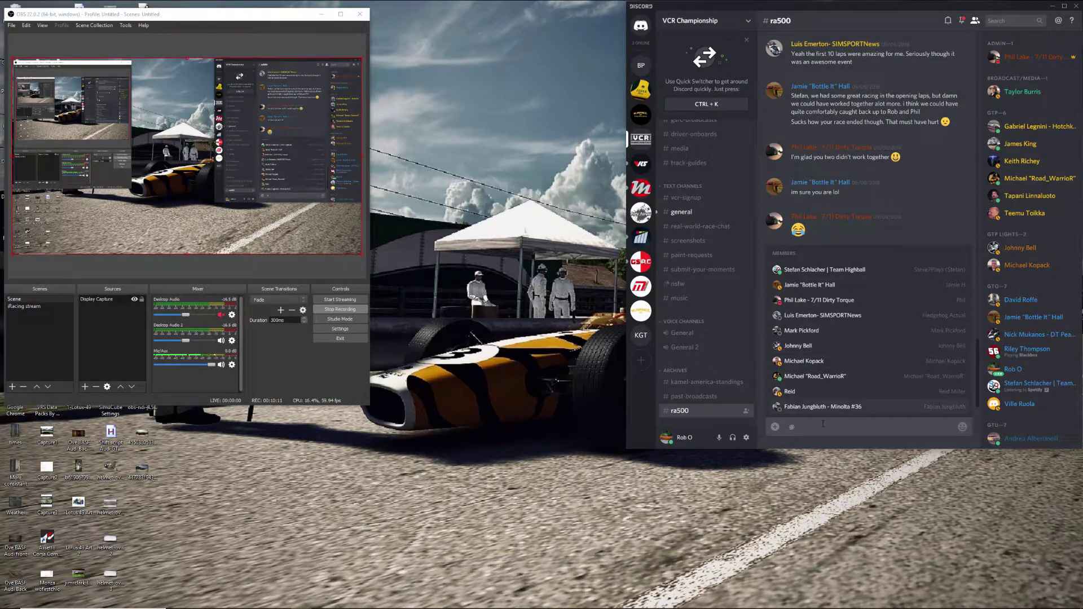
{"action": "key", "text": "BackSpace"}
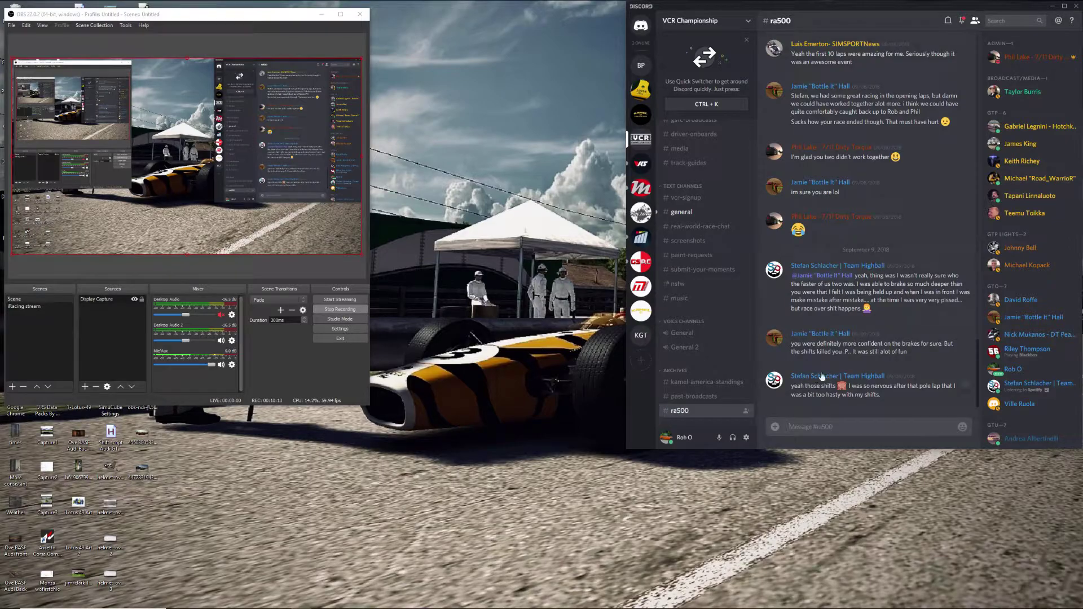
Examine the options for a member in the member list, including the user volume, and dismiss them
{"action": "right_click", "coordinate": [1027, 196]}
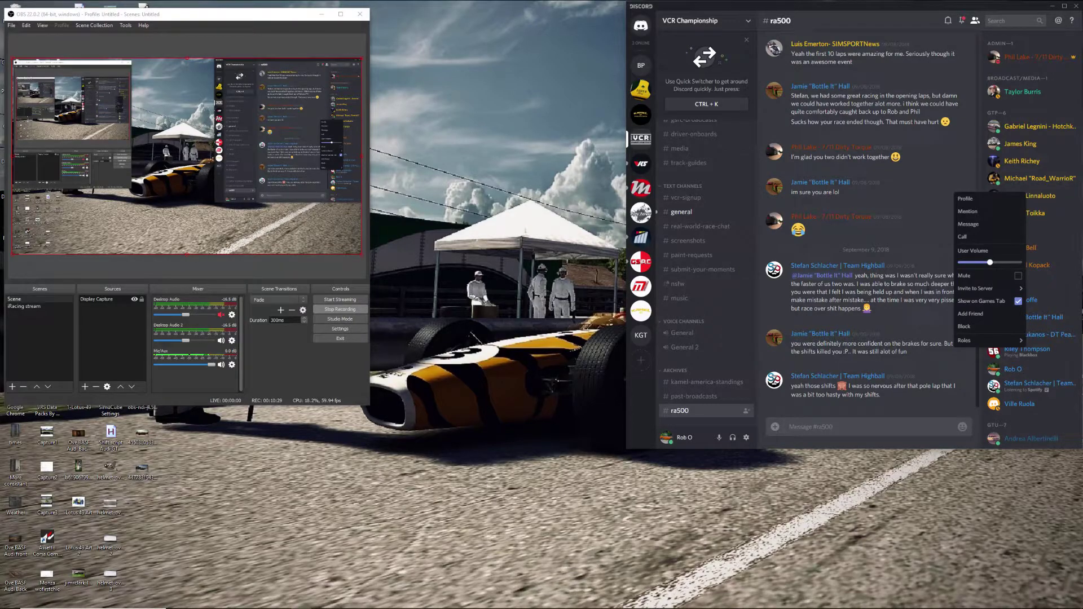
{"action": "mouse_move", "coordinate": [990, 263]}
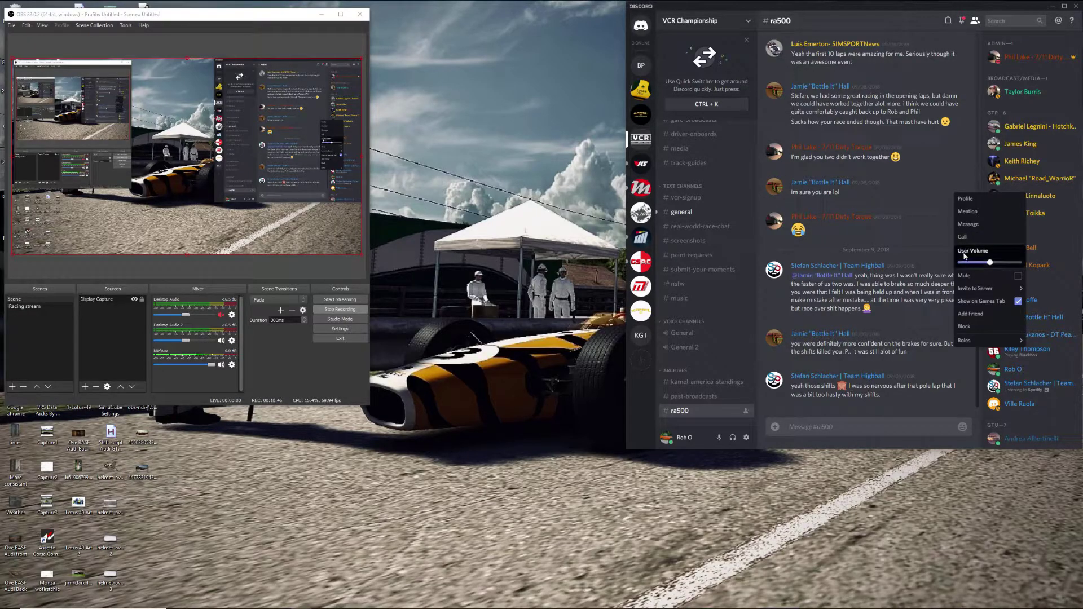
{"action": "left_click", "coordinate": [909, 245]}
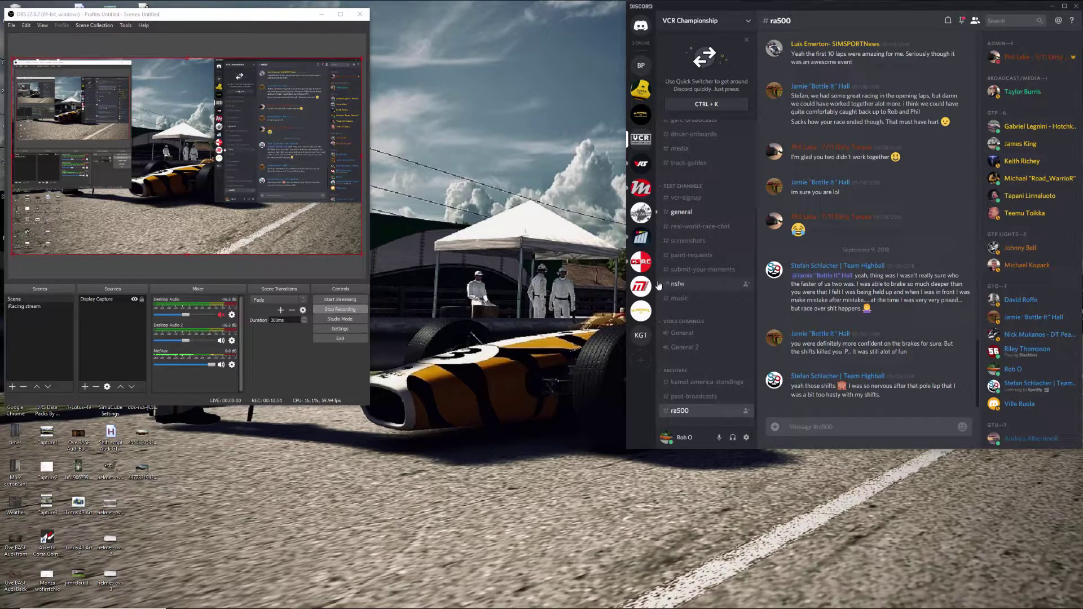
View the VirtualRacingSchool.com server and look through the channel list of the Majors Series server
{"action": "left_click", "coordinate": [644, 165]}
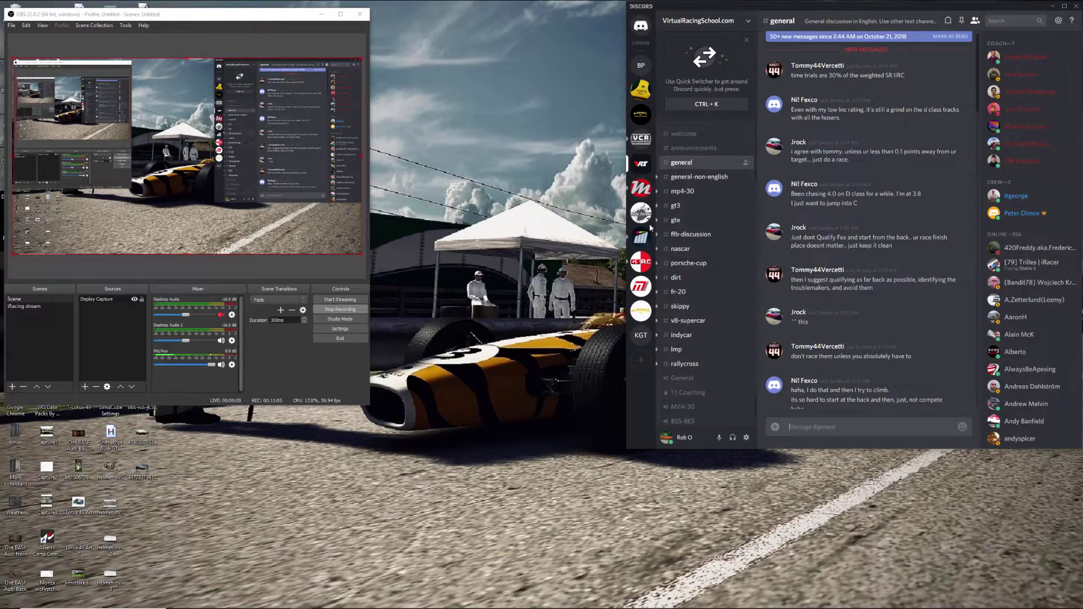
{"action": "left_click", "coordinate": [642, 192]}
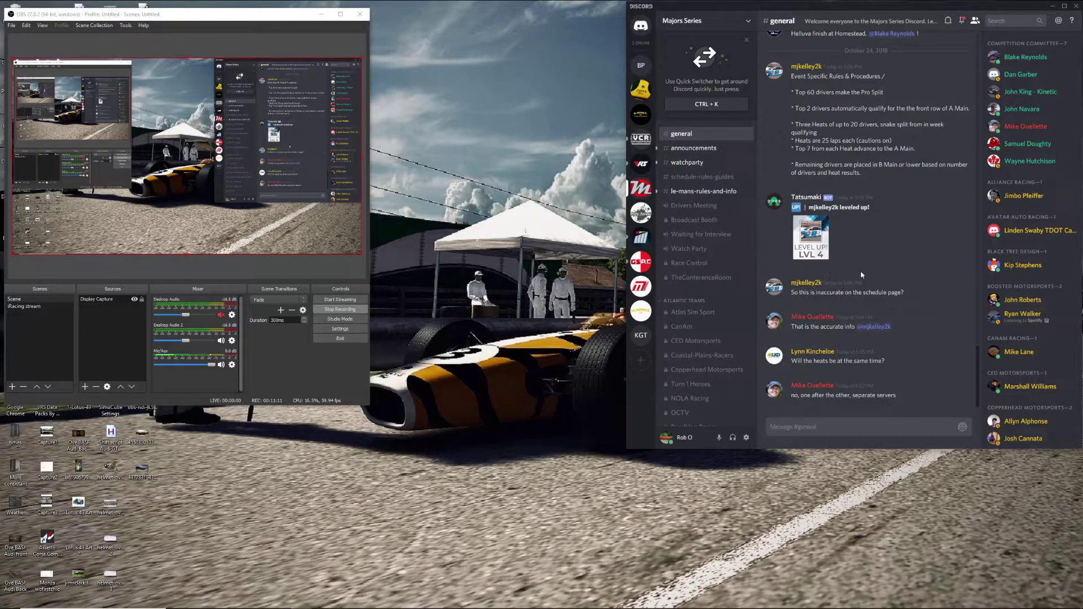
{"action": "scroll", "coordinate": [710, 239], "scroll_direction": "down", "scroll_amount": 3}
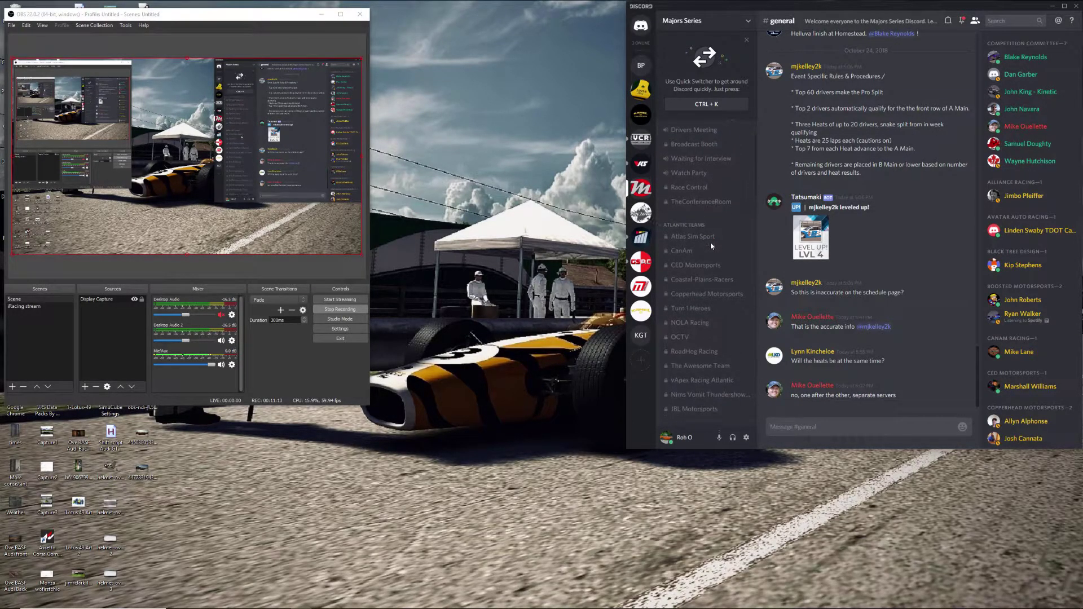
{"action": "scroll", "coordinate": [710, 242], "scroll_direction": "up", "scroll_amount": 3}
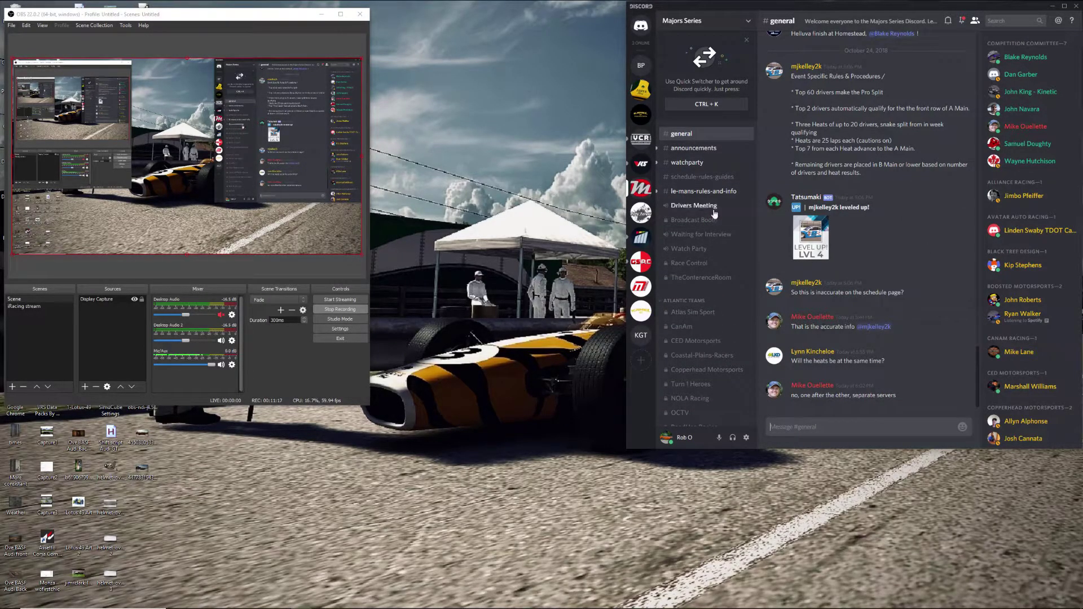
{"action": "scroll", "coordinate": [722, 337], "scroll_direction": "down", "scroll_amount": 5}
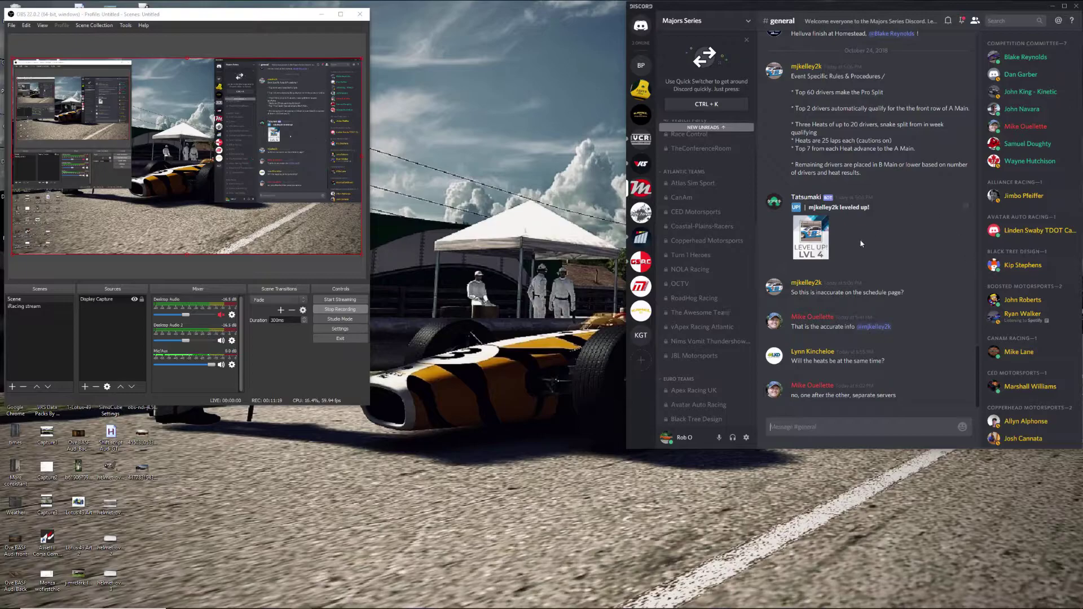
{"action": "left_click_drag", "start_coordinate": [722, 338], "coordinate": [717, 284]}
{"action": "mouse_move", "coordinate": [655, 184]}
{"action": "left_mouse_down"}
{"action": "mouse_move", "coordinate": [649, 170]}
{"action": "mouse_move", "coordinate": [643, 192]}
{"action": "left_mouse_up"}
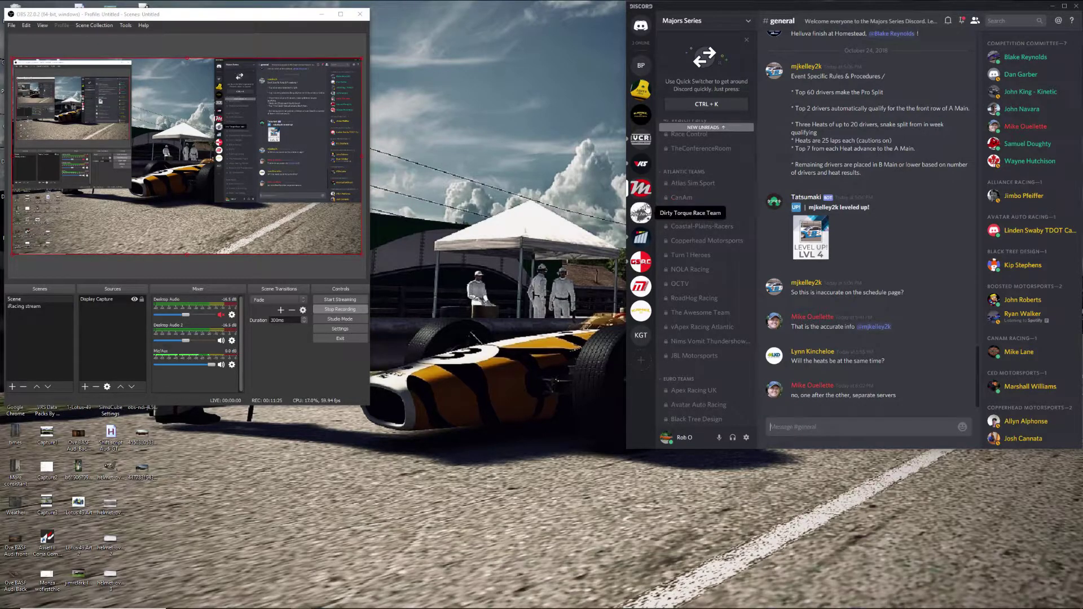
Open the Dirty Torque Race Team server and view its dirty-torque-liveries-chat, 2017-liveries and images channels
{"action": "left_click", "coordinate": [641, 213]}
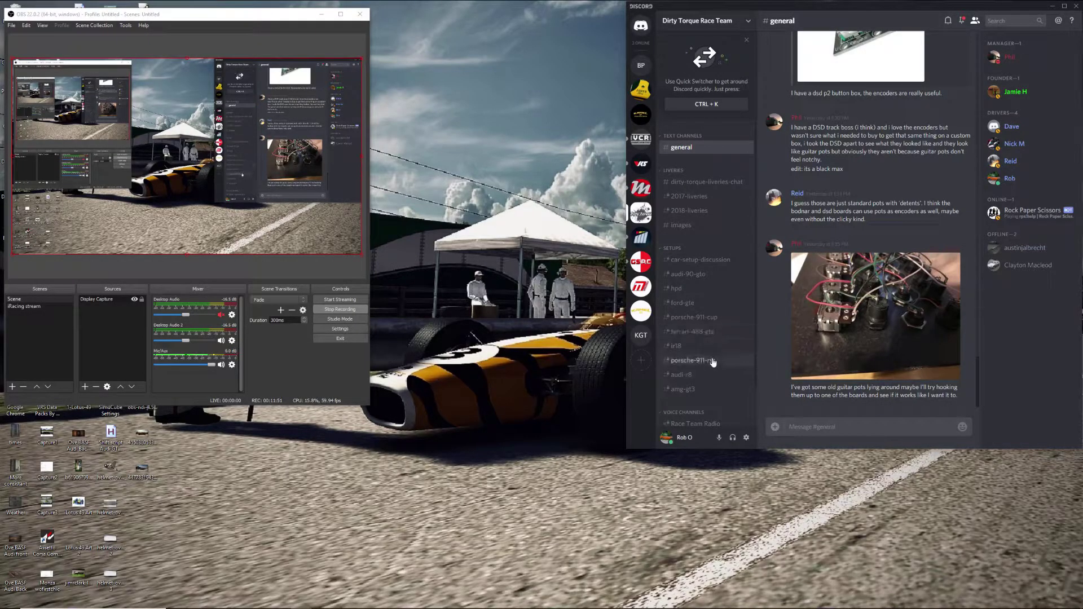
{"action": "left_click_drag", "start_coordinate": [713, 361], "coordinate": [719, 351]}
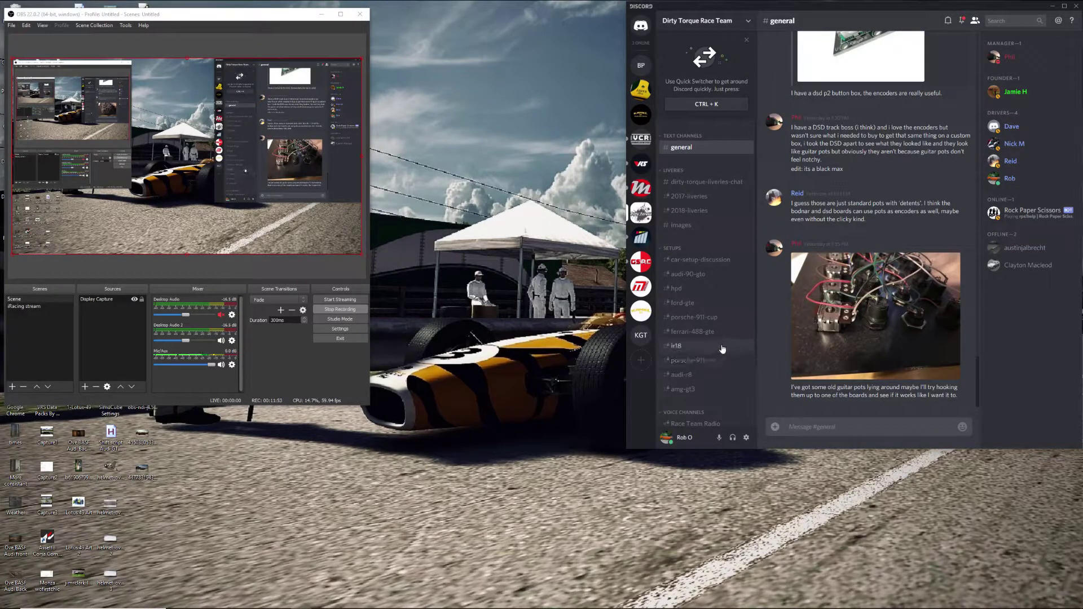
{"action": "left_click_drag", "start_coordinate": [727, 346], "coordinate": [759, 341]}
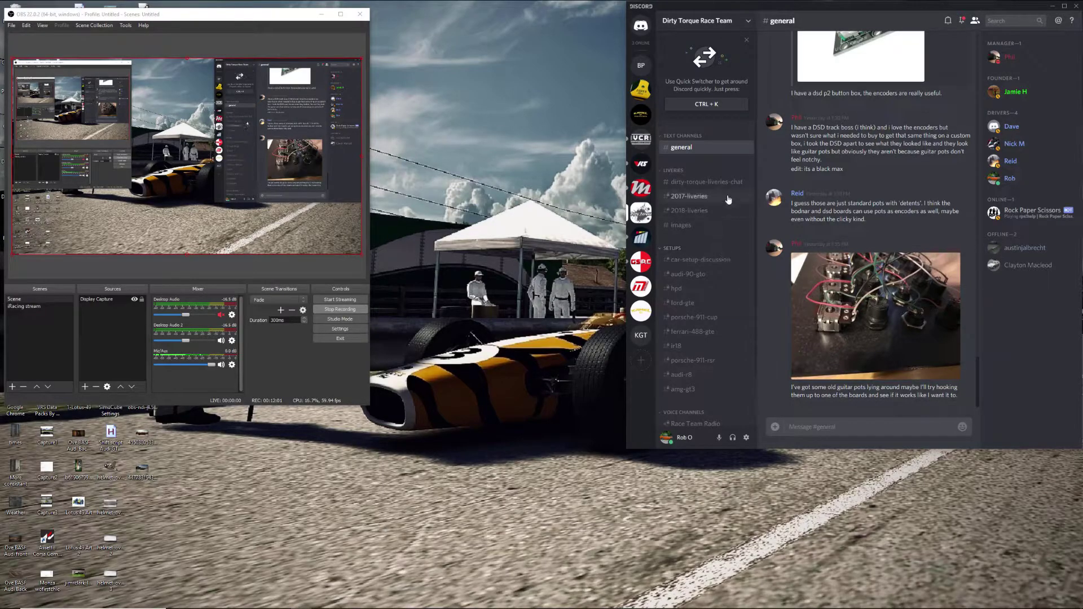
{"action": "left_click", "coordinate": [699, 183]}
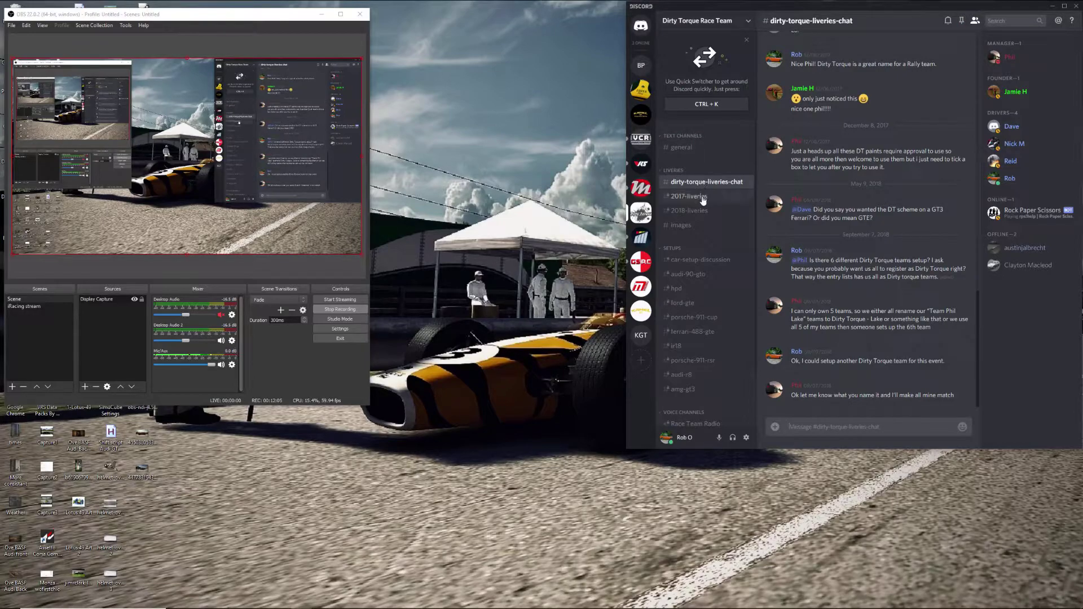
{"action": "left_click", "coordinate": [697, 198]}
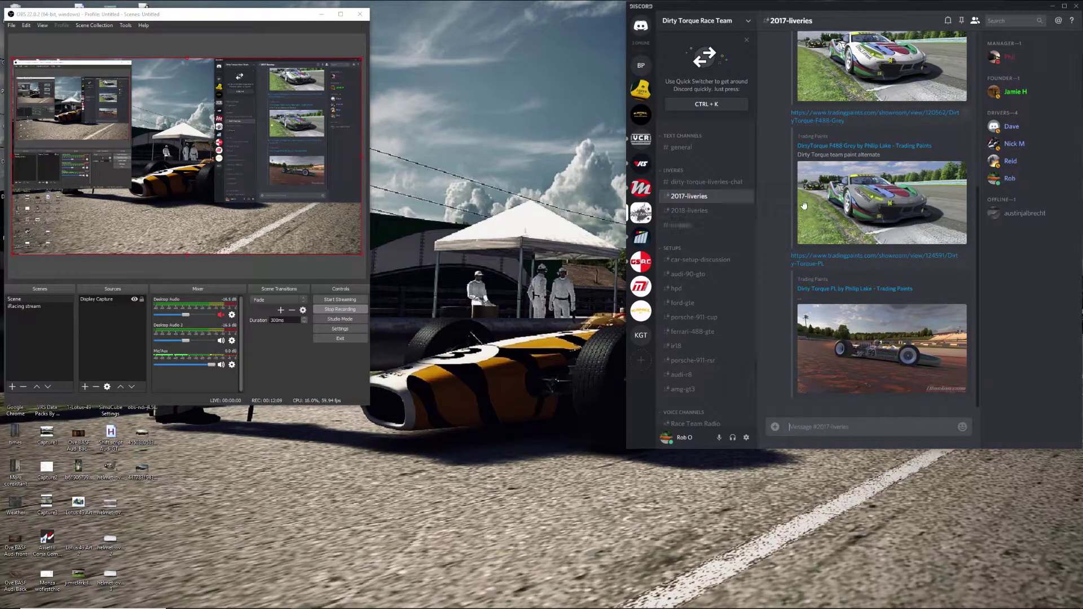
{"action": "left_click", "coordinate": [689, 229]}
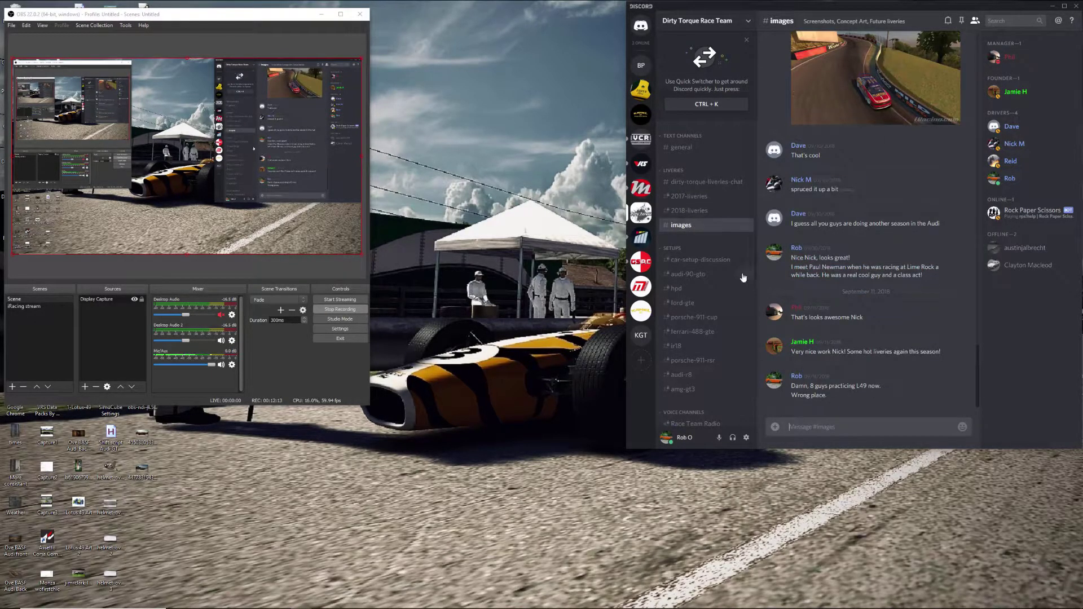
Look over the team's setup, voice and past event channels, and view petit-leman and 6-hours-at-the-glen
{"action": "scroll", "coordinate": [707, 225], "scroll_direction": "down", "scroll_amount": 1}
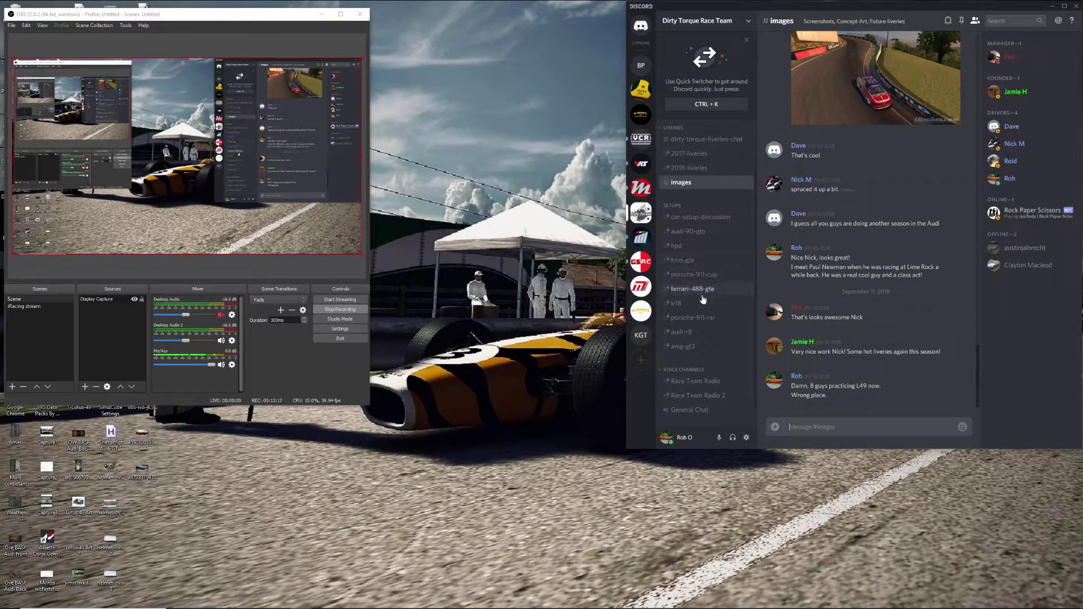
{"action": "scroll", "coordinate": [706, 304], "scroll_direction": "down", "scroll_amount": 1}
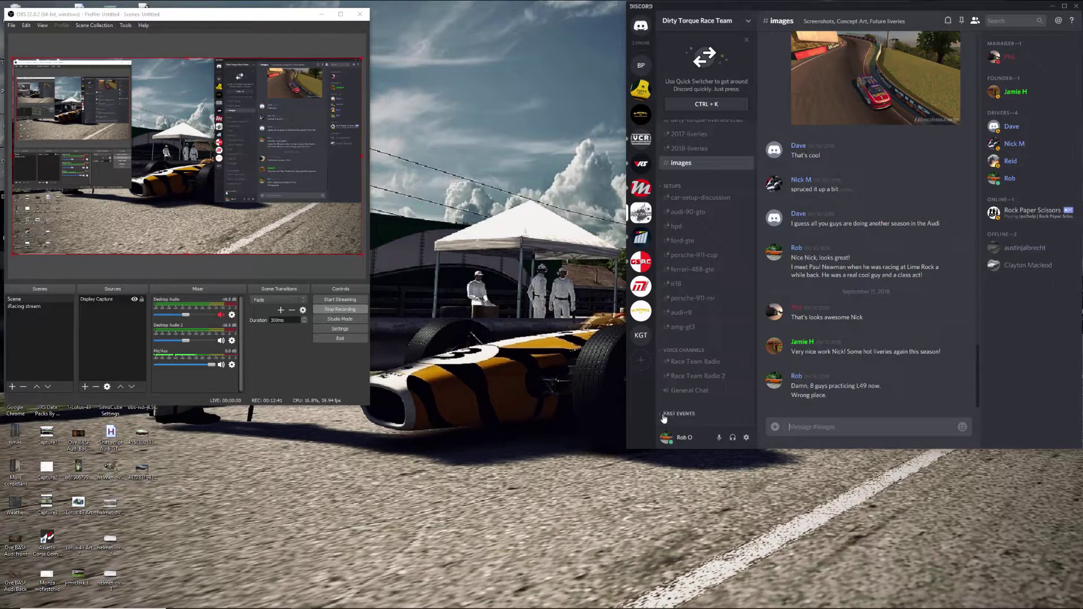
{"action": "scroll", "coordinate": [706, 387], "scroll_direction": "down", "scroll_amount": 3}
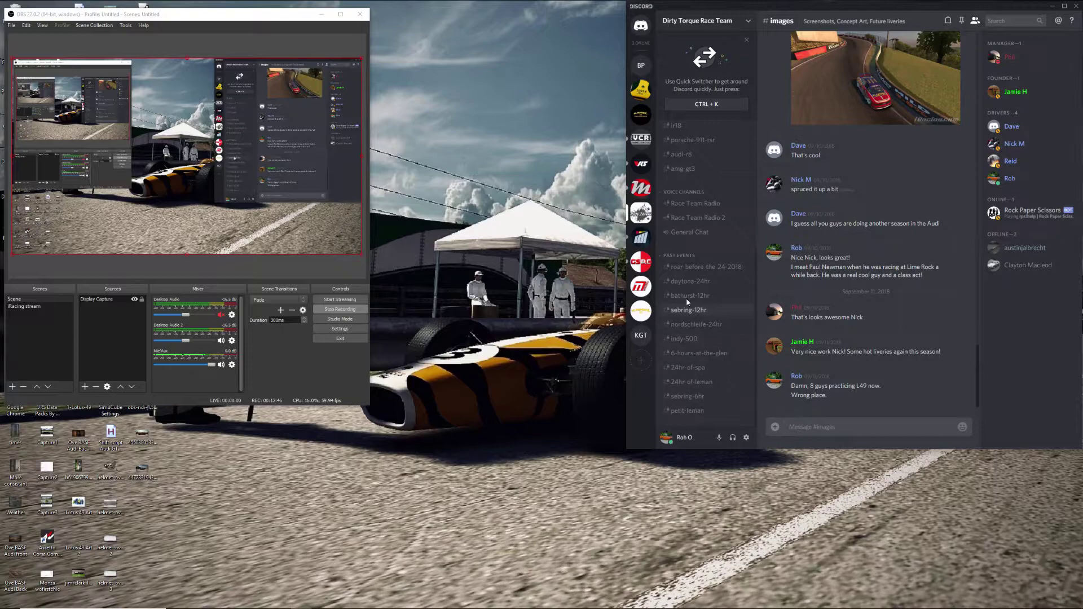
{"action": "left_click", "coordinate": [693, 412]}
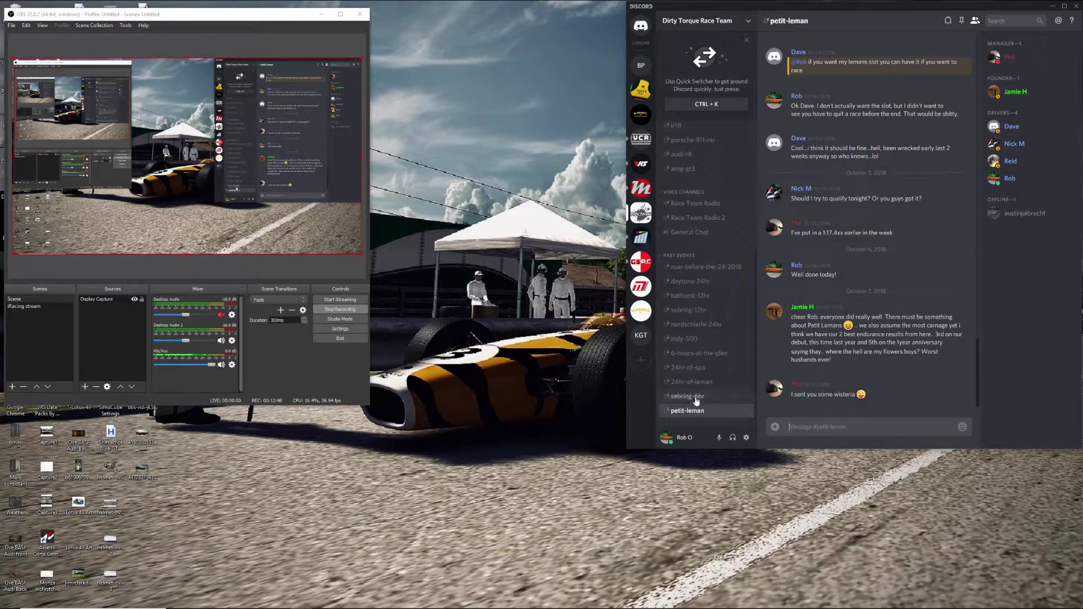
{"action": "left_click", "coordinate": [689, 354]}
Return to the team's general channel and look back through its earlier posts and images
{"action": "scroll", "coordinate": [696, 361], "scroll_direction": "up", "scroll_amount": 4}
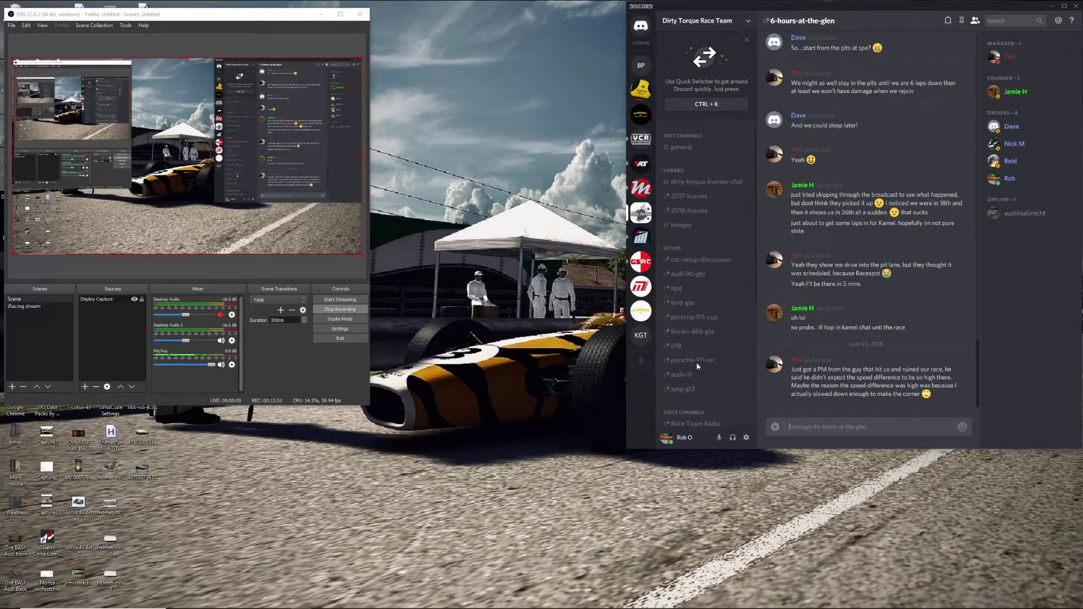
{"action": "left_click", "coordinate": [681, 148]}
{"action": "scroll", "coordinate": [889, 273], "scroll_direction": "up", "scroll_amount": 8}
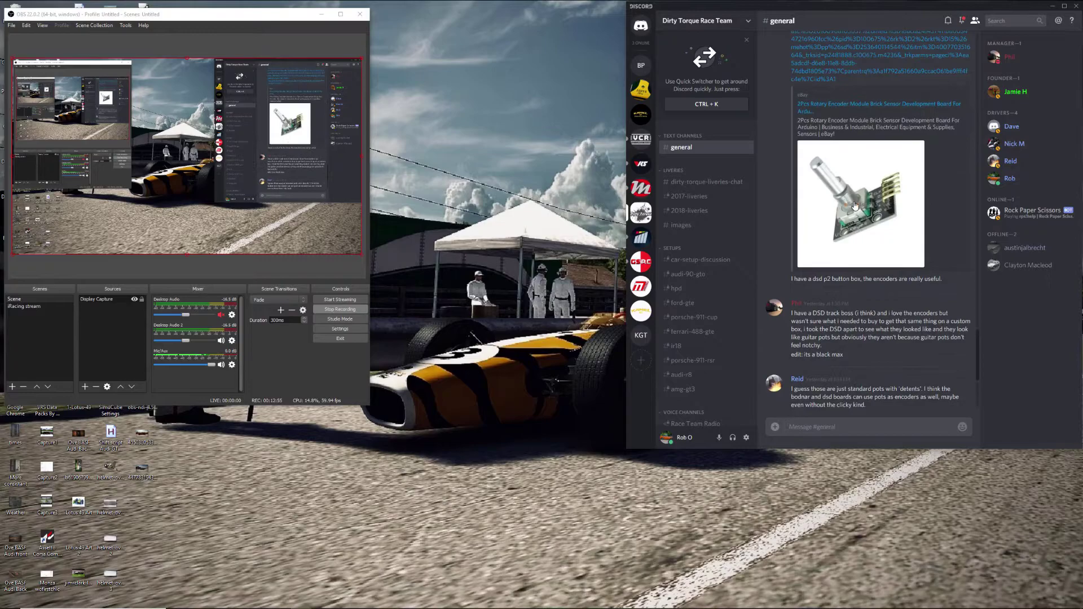
{"action": "scroll", "coordinate": [862, 254], "scroll_direction": "up", "scroll_amount": 6}
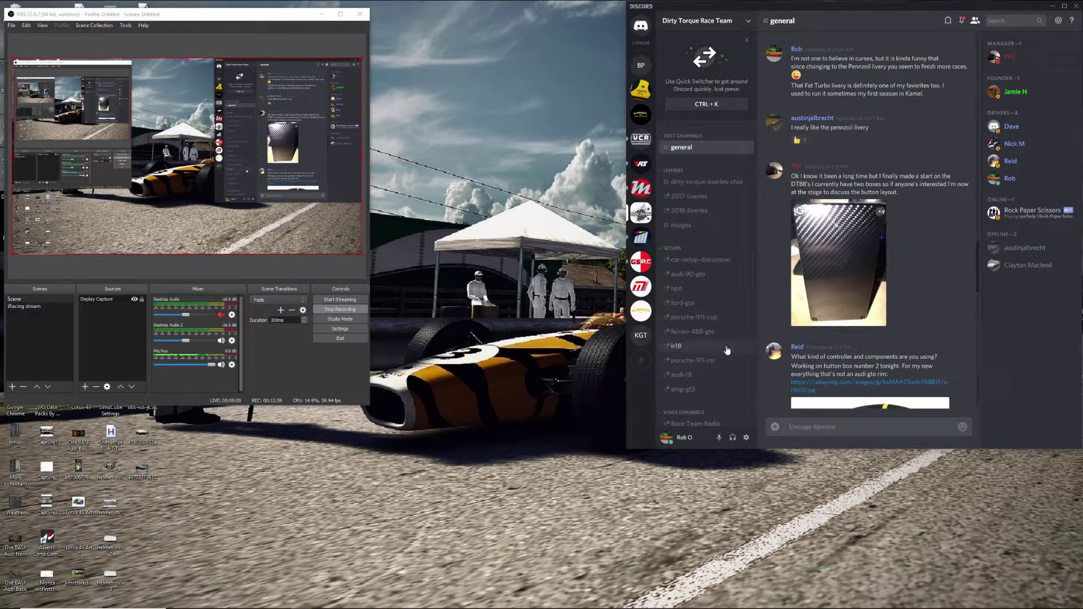
{"action": "scroll", "coordinate": [674, 271], "scroll_direction": "down", "scroll_amount": 5}
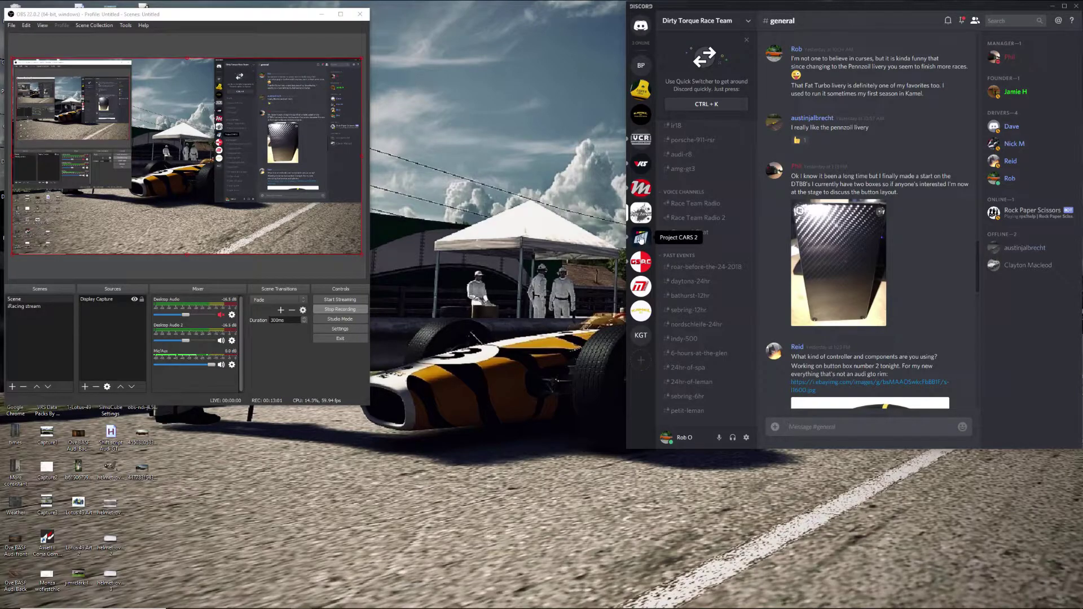
View the Project CARS 2 server, and look over the Global SimRacing Channel server's realworld_race_chat and interview channels
{"action": "left_click", "coordinate": [641, 239]}
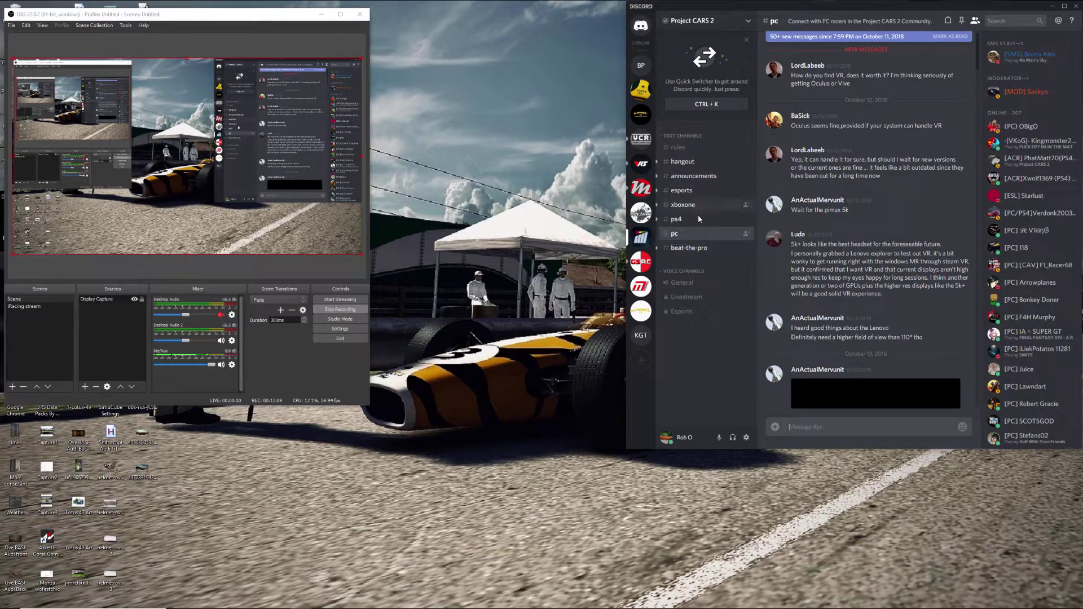
{"action": "left_click", "coordinate": [641, 263]}
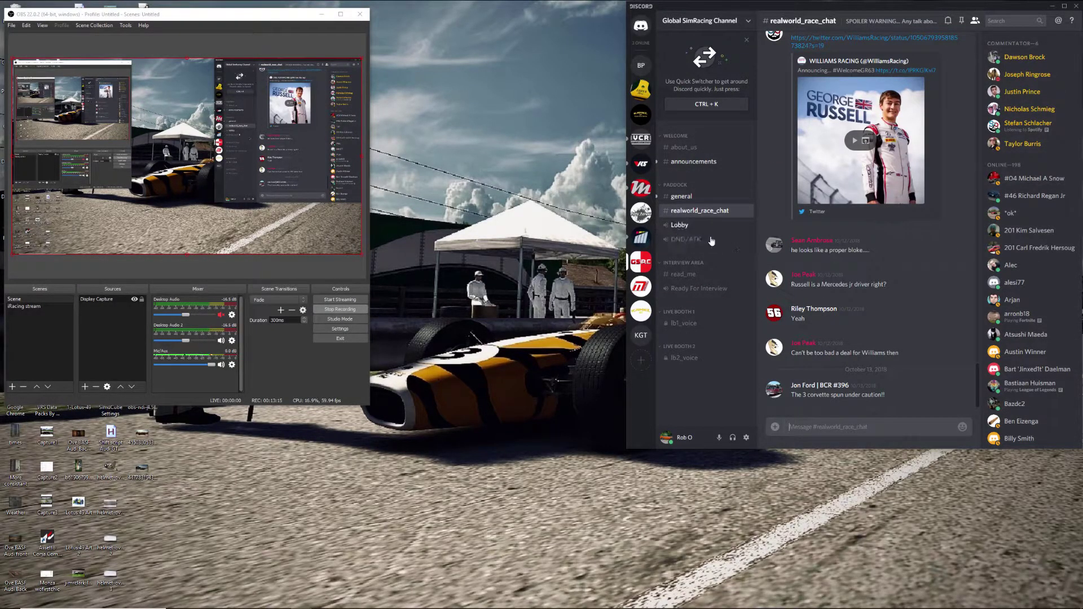
{"action": "scroll", "coordinate": [820, 318], "scroll_direction": "up", "scroll_amount": 1}
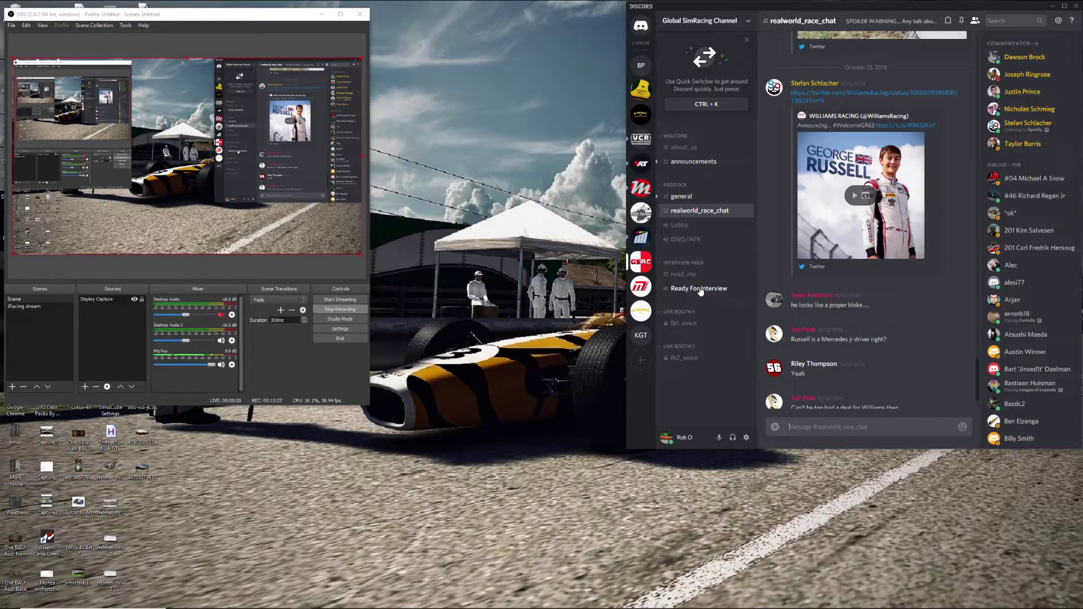
{"action": "left_click_drag", "start_coordinate": [700, 290], "coordinate": [721, 319]}
{"action": "left_click_drag", "start_coordinate": [699, 289], "coordinate": [714, 316]}
Open the announcements channel of the Global SimRacing Channel server and look through its upcoming event posts
{"action": "left_click", "coordinate": [706, 164]}
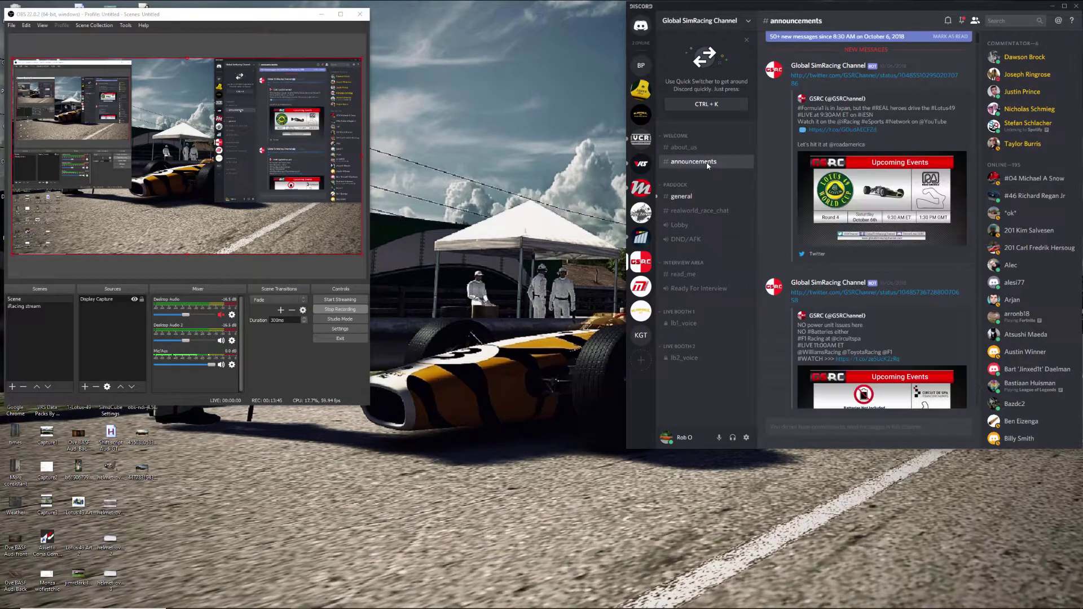
{"action": "scroll", "coordinate": [880, 192], "scroll_direction": "down", "scroll_amount": 3}
{"action": "scroll", "coordinate": [879, 190], "scroll_direction": "down", "scroll_amount": 5}
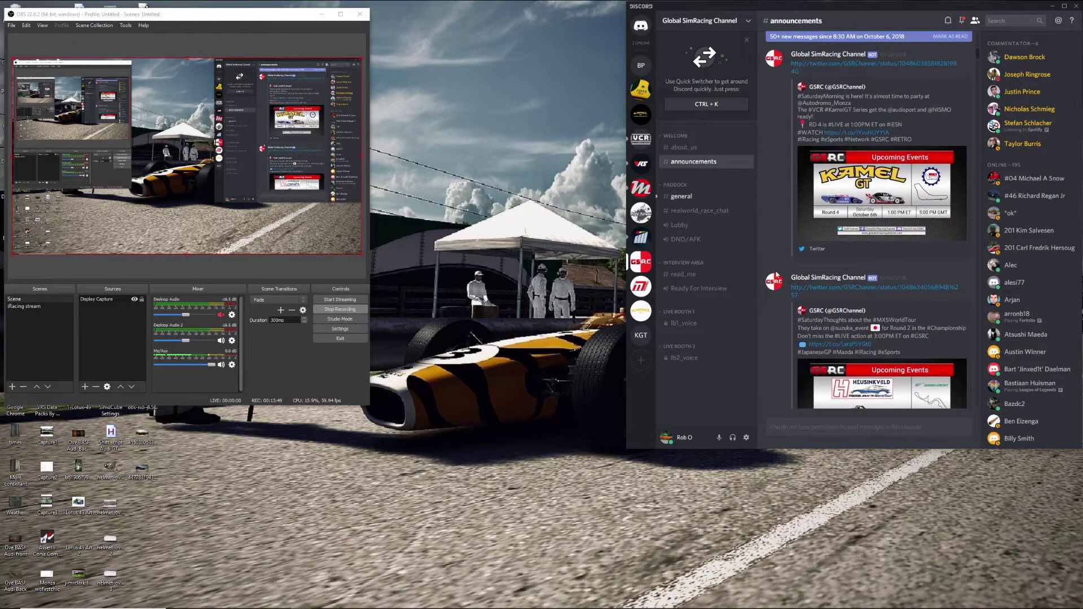
View the Mindtrick Motorsports server and look through the general channel of the Kamel GT Endurance server
{"action": "left_click", "coordinate": [639, 287]}
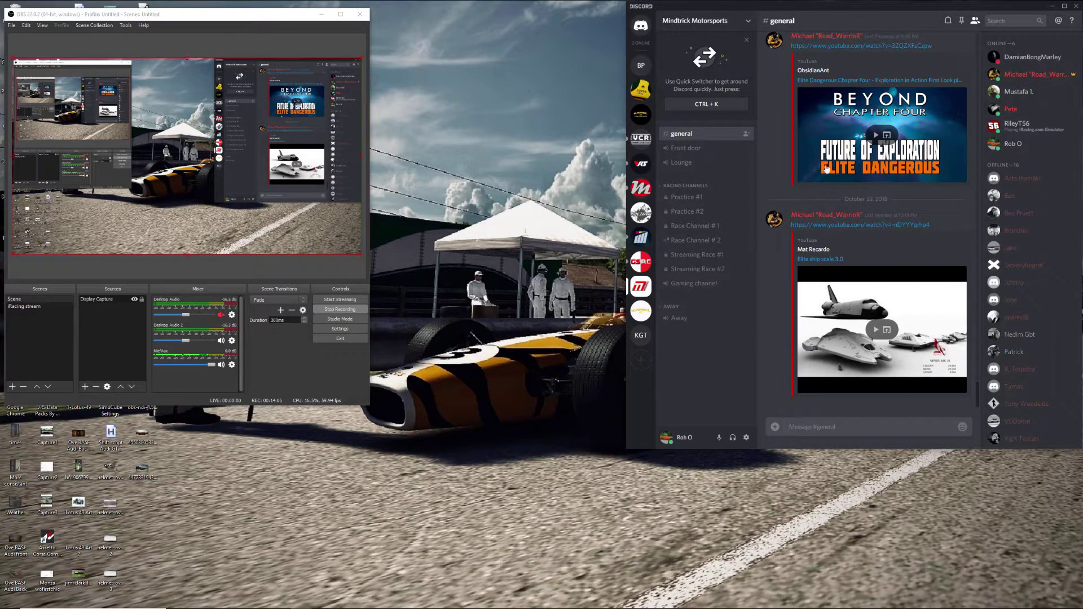
{"action": "left_click", "coordinate": [641, 310]}
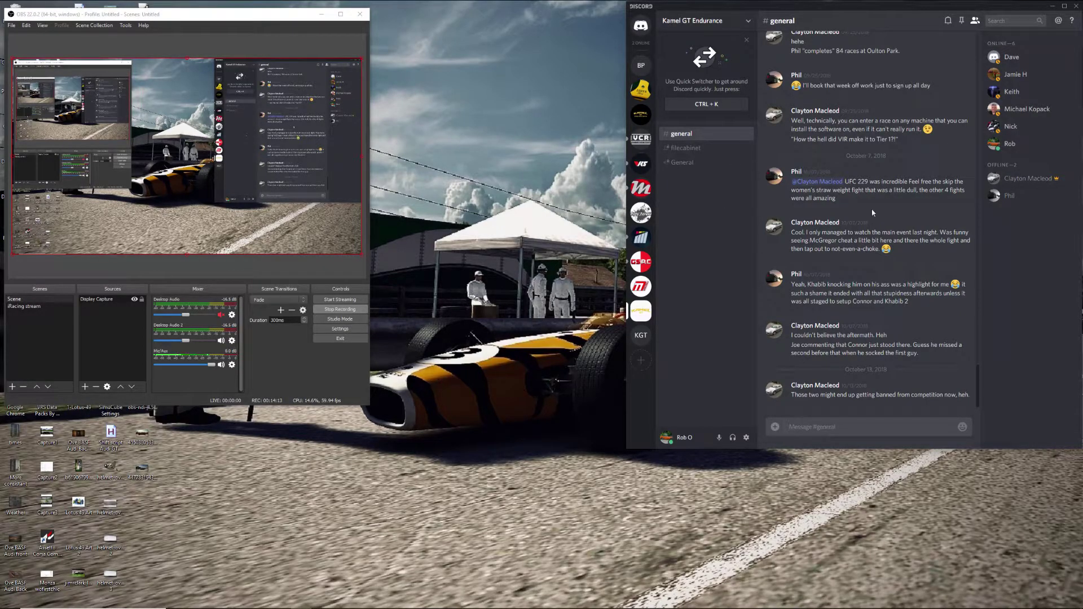
{"action": "scroll", "coordinate": [873, 206], "scroll_direction": "up", "scroll_amount": 3}
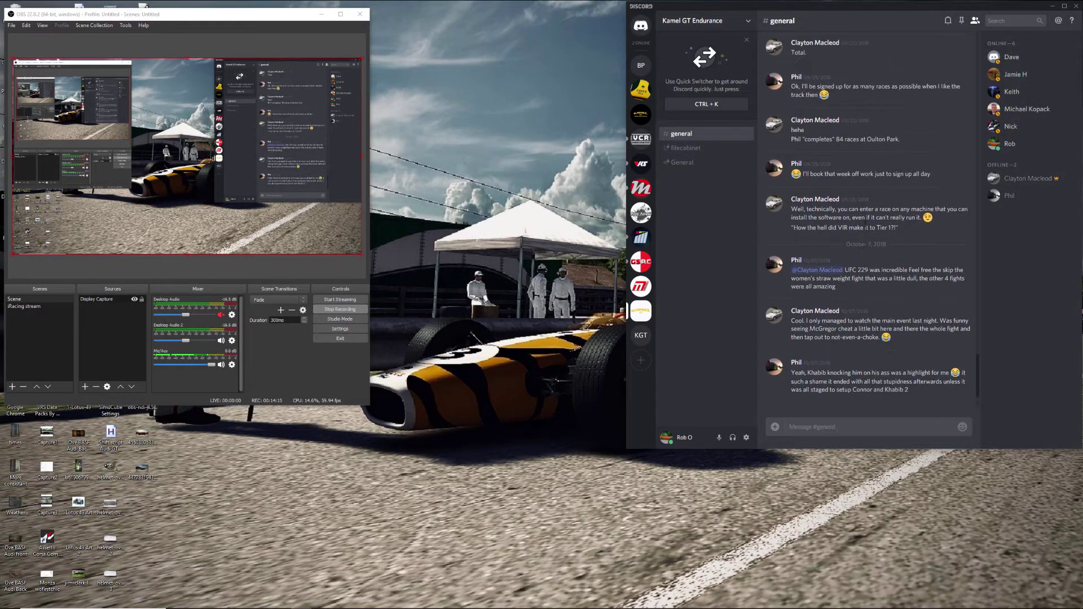
{"action": "scroll", "coordinate": [866, 226], "scroll_direction": "down", "scroll_amount": 3}
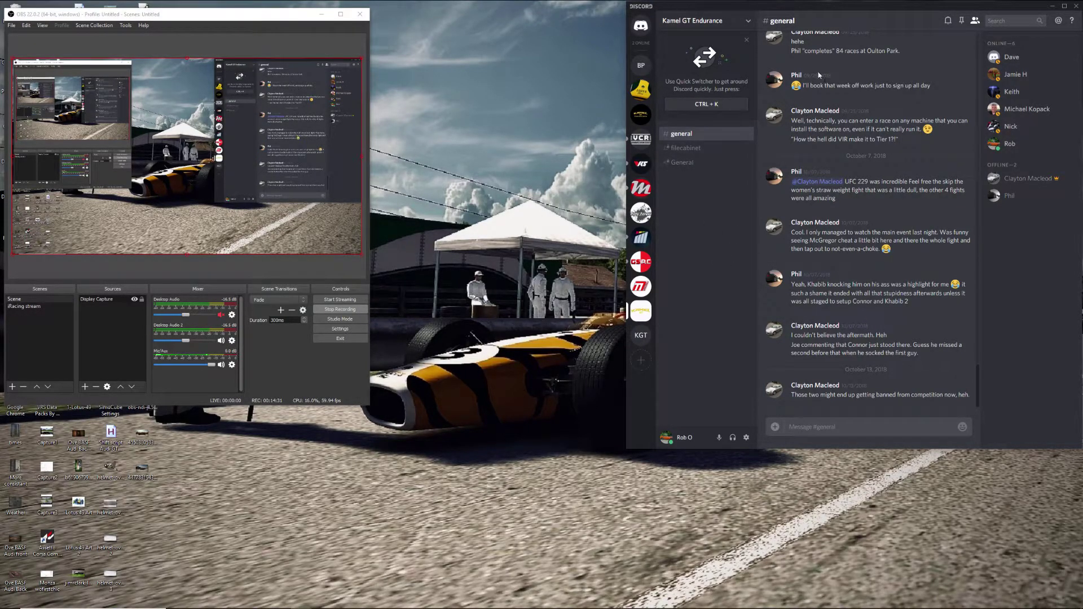
Go to the direct messages and view the private conversation about the Kamel banner
{"action": "left_click", "coordinate": [642, 26]}
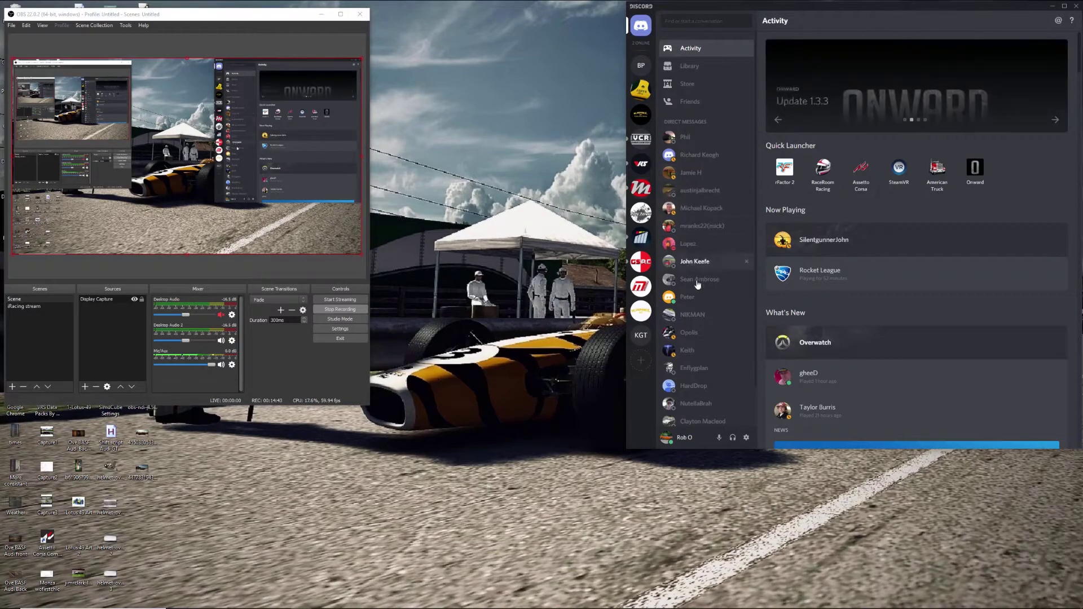
{"action": "left_click", "coordinate": [700, 353]}
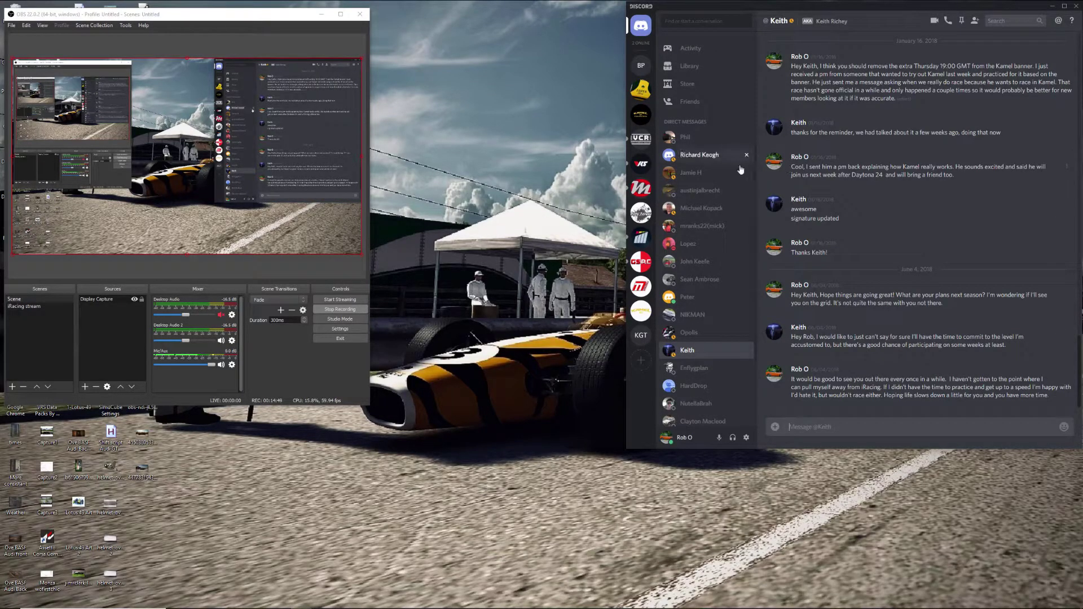
Open the most recent direct message conversation, start a voice call with that contact and leave the call
{"action": "left_click", "coordinate": [694, 136]}
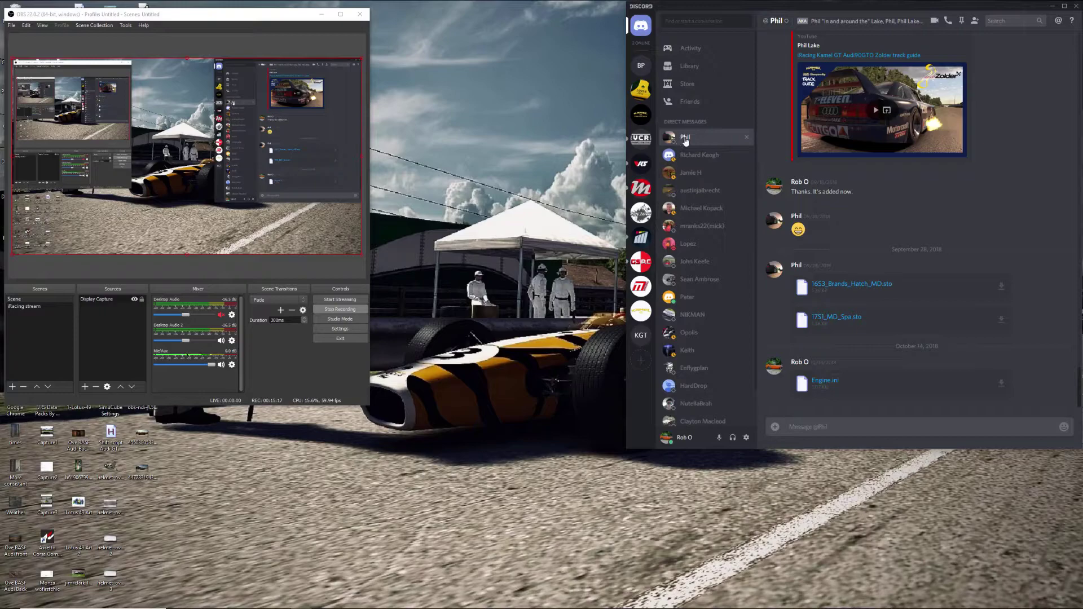
{"action": "left_click", "coordinate": [947, 23]}
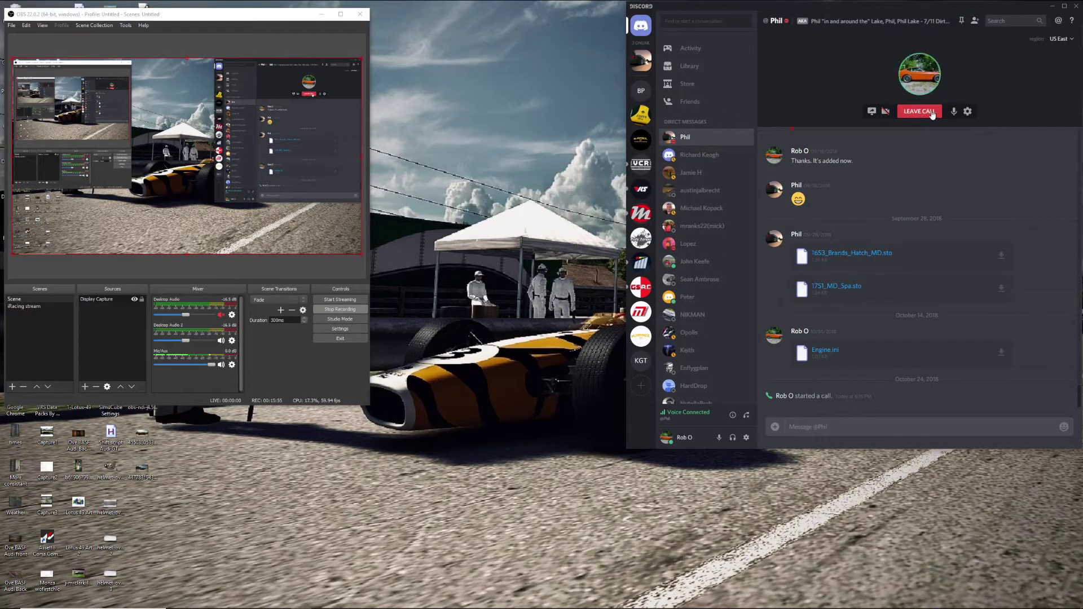
{"action": "left_click", "coordinate": [905, 112]}
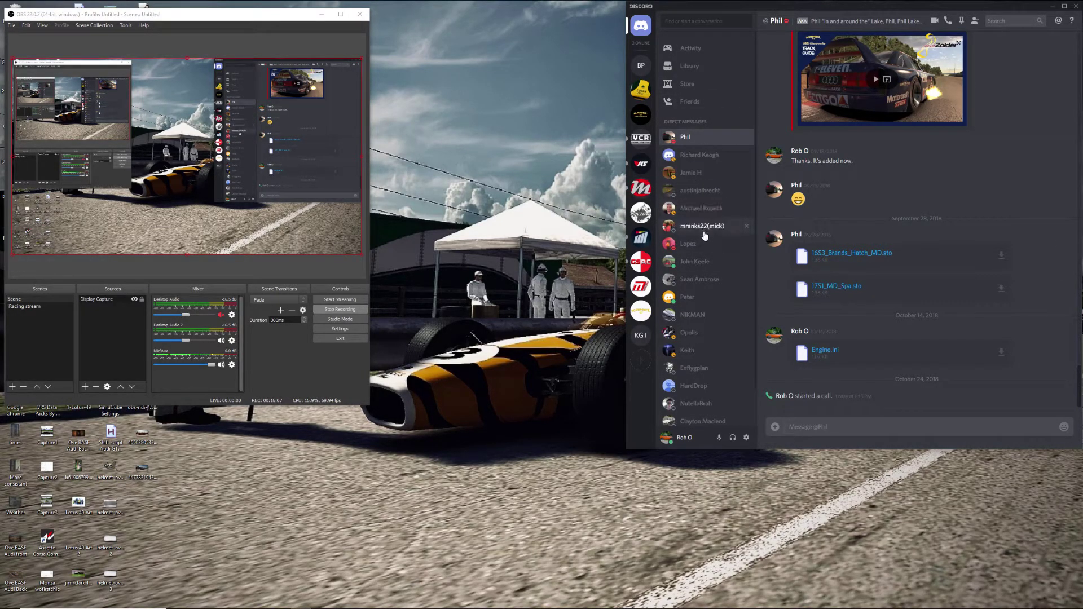
Open the direct message conversation with the driving coach and look back through the messages and shared Zolder and Suzuka setup files
{"action": "left_click", "coordinate": [700, 243]}
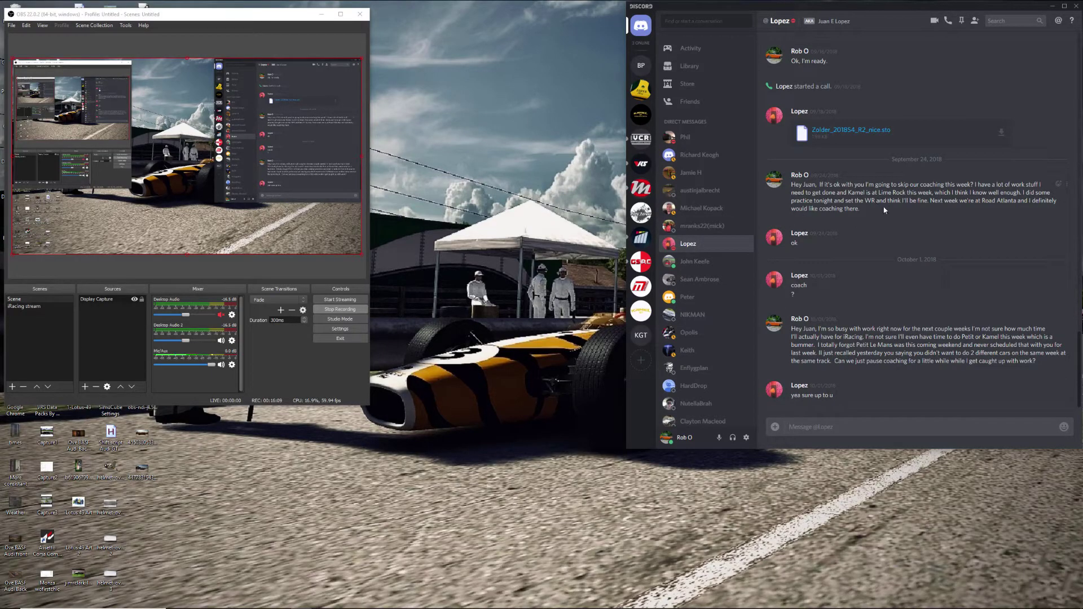
{"action": "scroll", "coordinate": [885, 233], "scroll_direction": "up", "scroll_amount": 2}
{"action": "scroll", "coordinate": [887, 233], "scroll_direction": "up", "scroll_amount": 10}
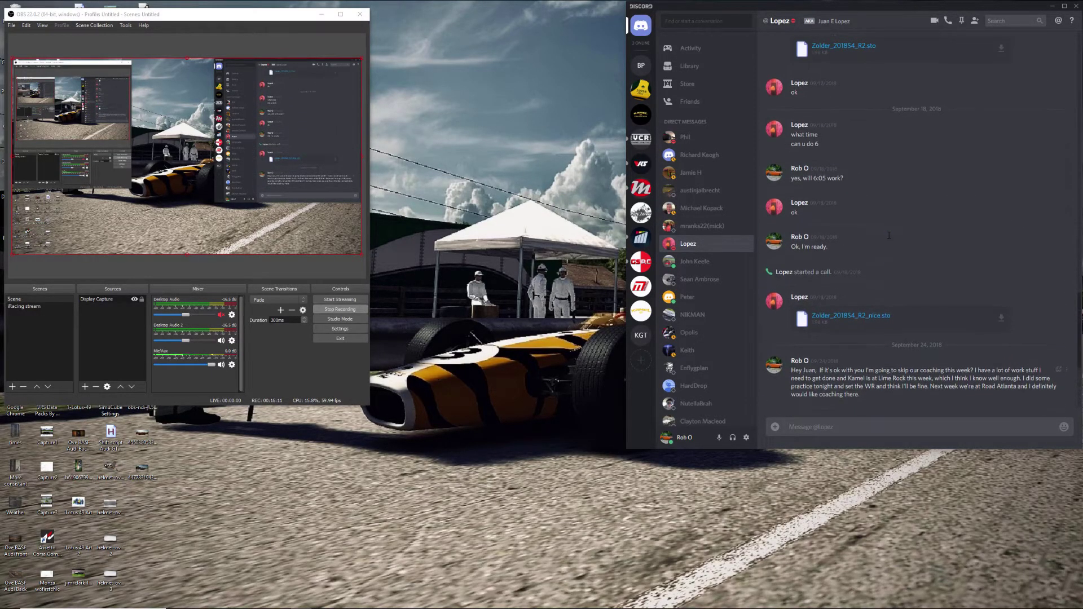
{"action": "scroll", "coordinate": [891, 238], "scroll_direction": "down", "scroll_amount": 10}
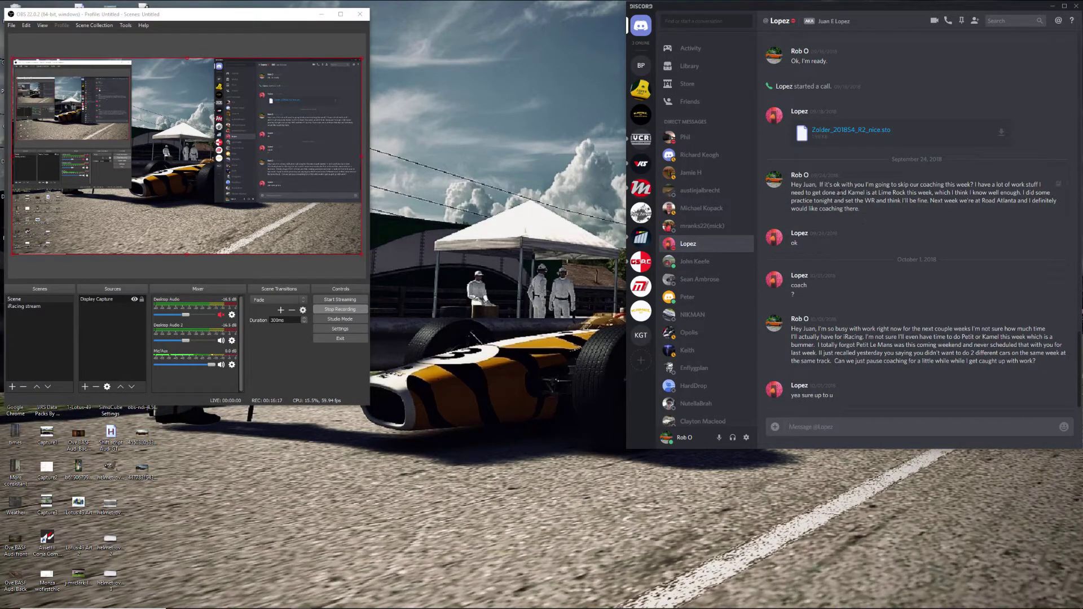
{"action": "scroll", "coordinate": [946, 77], "scroll_direction": "up", "scroll_amount": 3}
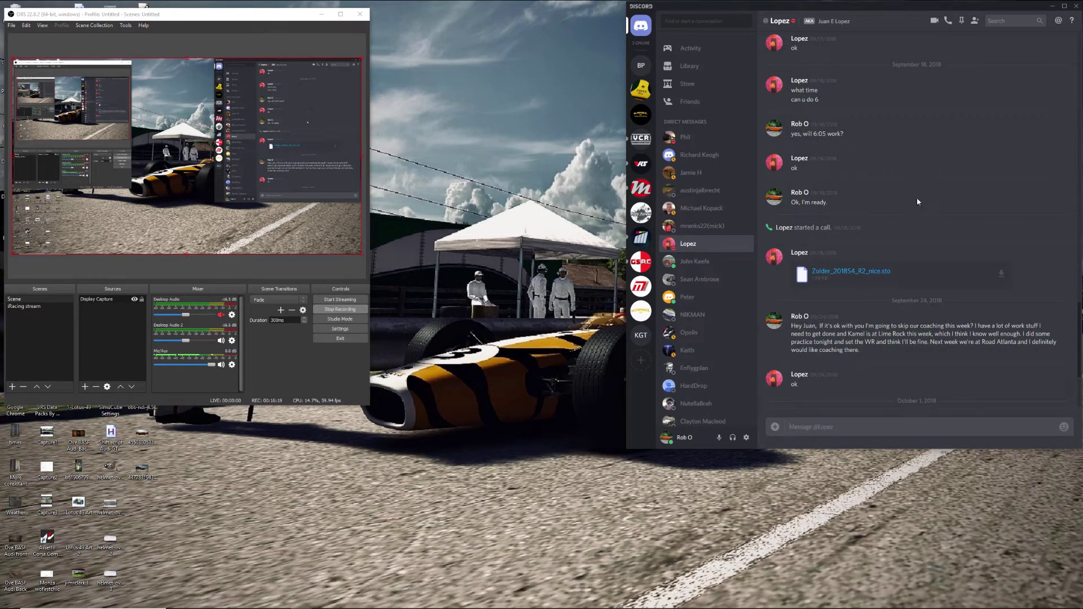
{"action": "scroll", "coordinate": [930, 250], "scroll_direction": "up", "scroll_amount": 4}
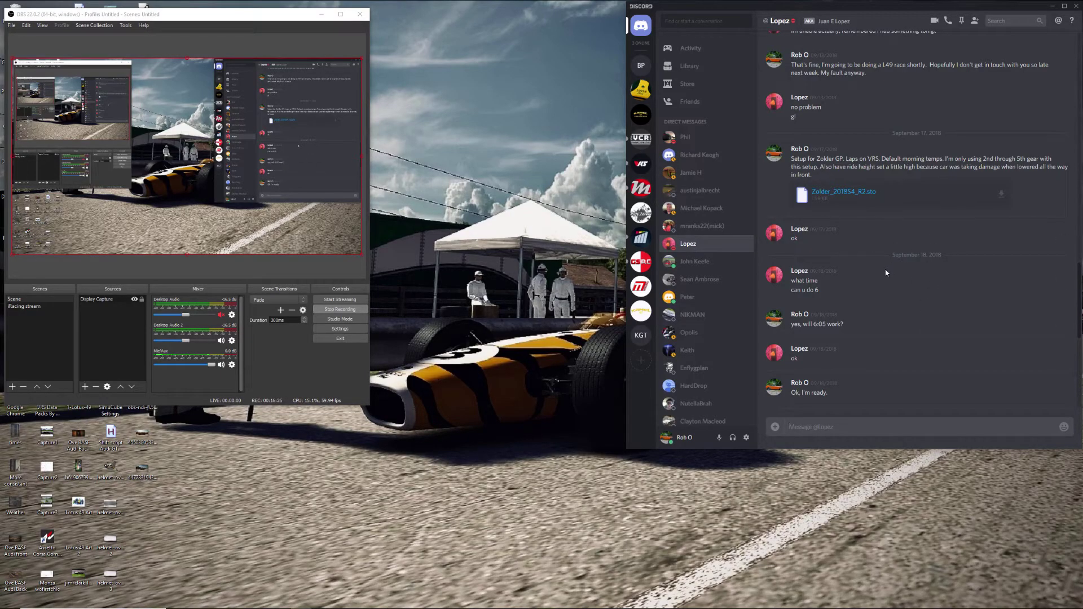
{"action": "scroll", "coordinate": [885, 273], "scroll_direction": "up", "scroll_amount": 2}
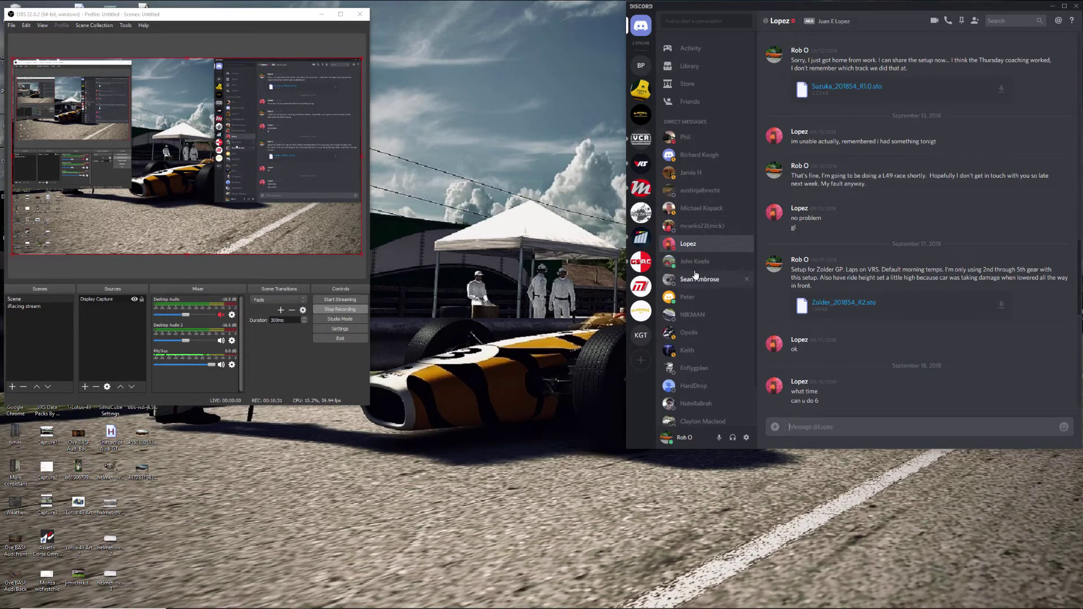
{"action": "scroll", "coordinate": [815, 307], "scroll_direction": "up", "scroll_amount": 1}
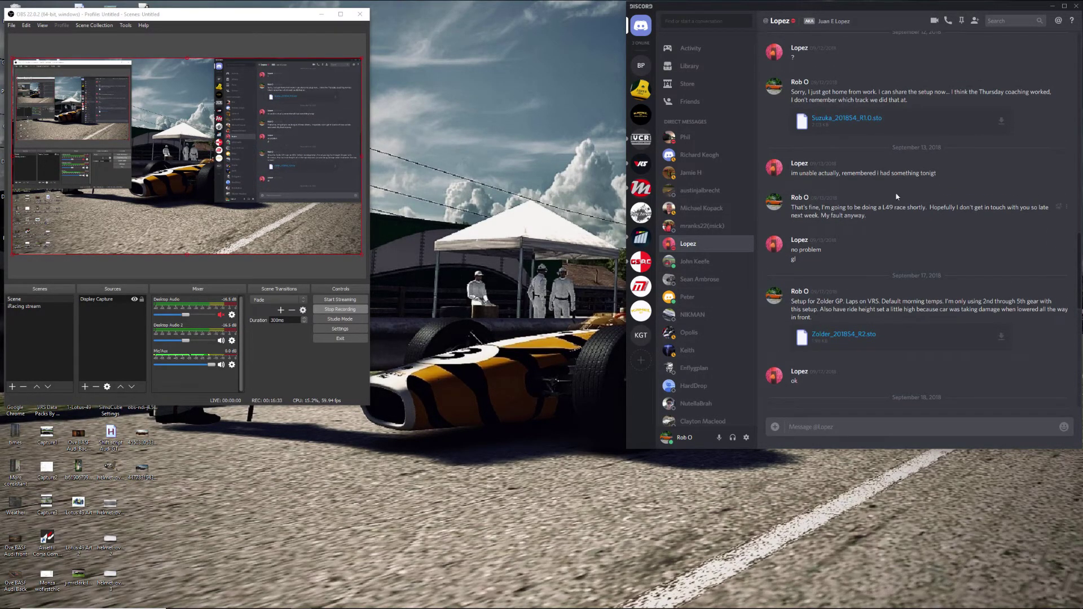